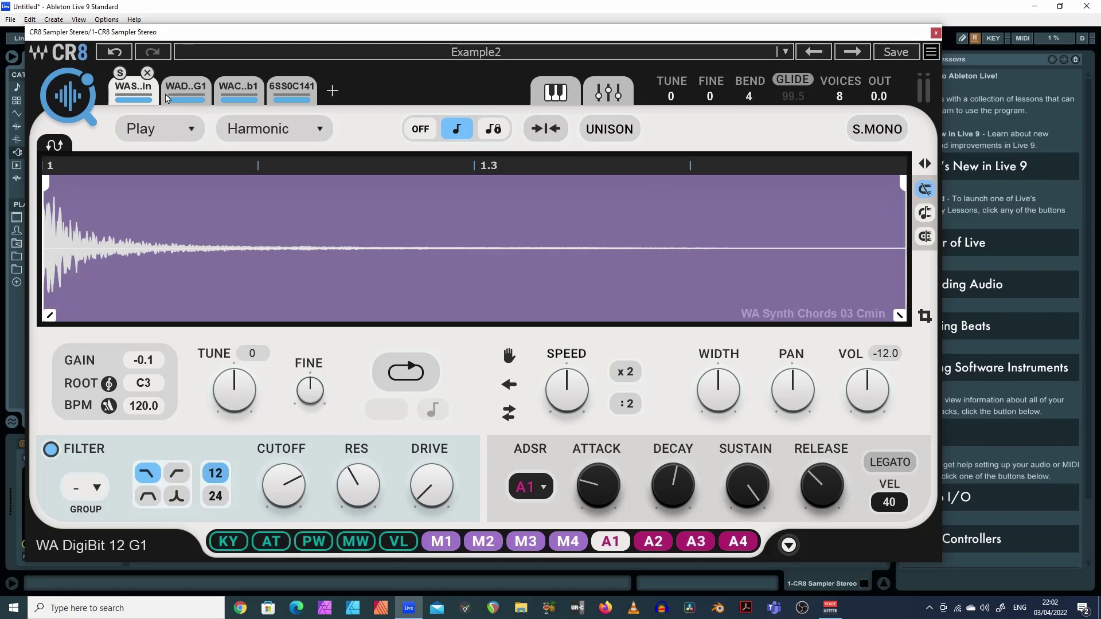
Browse the four layers: Synth Chords 03 Cmin, DigiBit 12 G1, CharacterSquare Gb1, 6SS0C141.
click(186, 91)
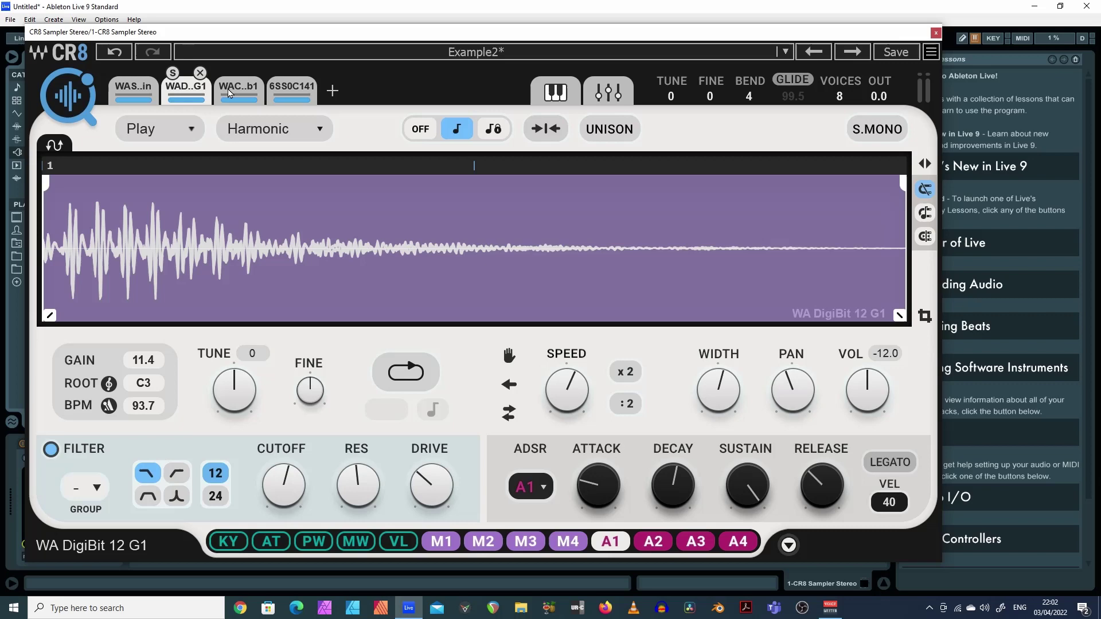
click(238, 91)
click(269, 92)
click(238, 91)
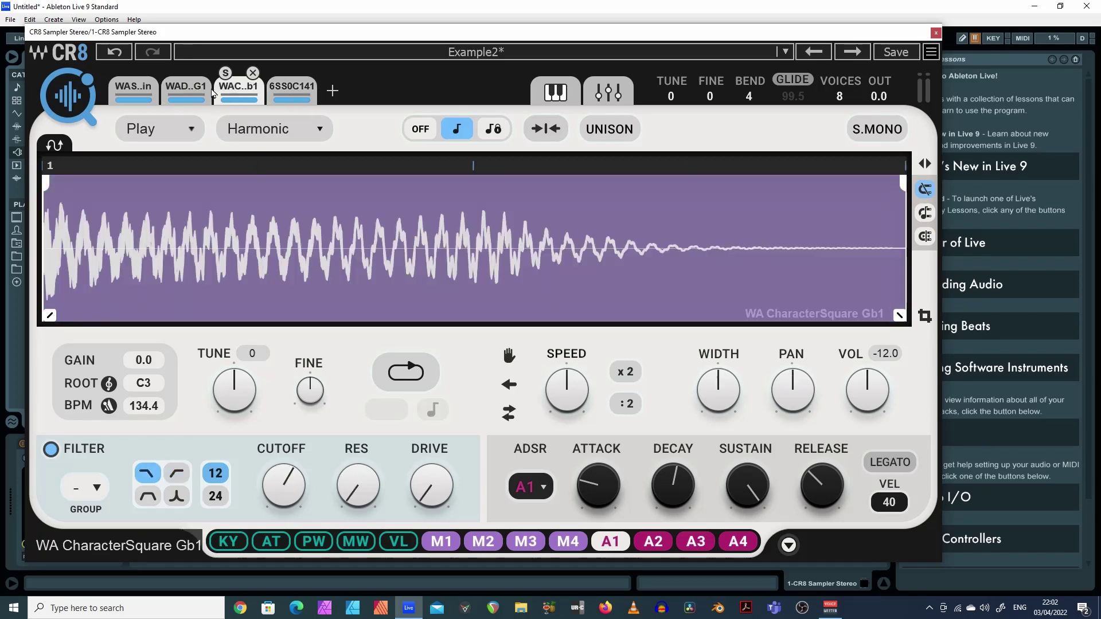
click(186, 92)
click(139, 91)
click(185, 90)
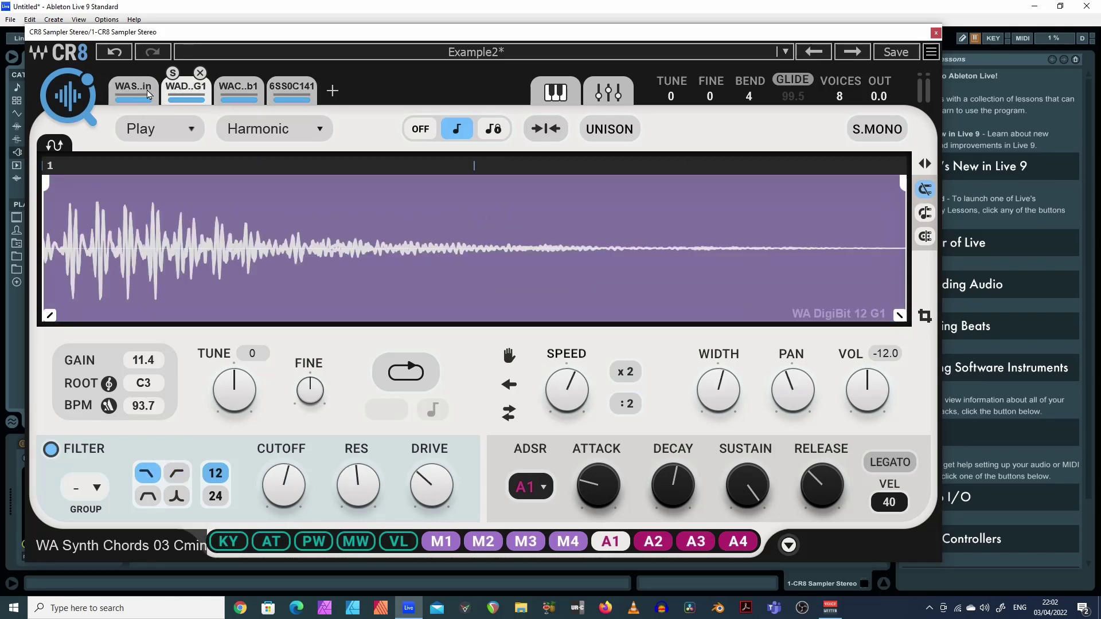
click(138, 90)
click(186, 90)
click(238, 89)
click(291, 89)
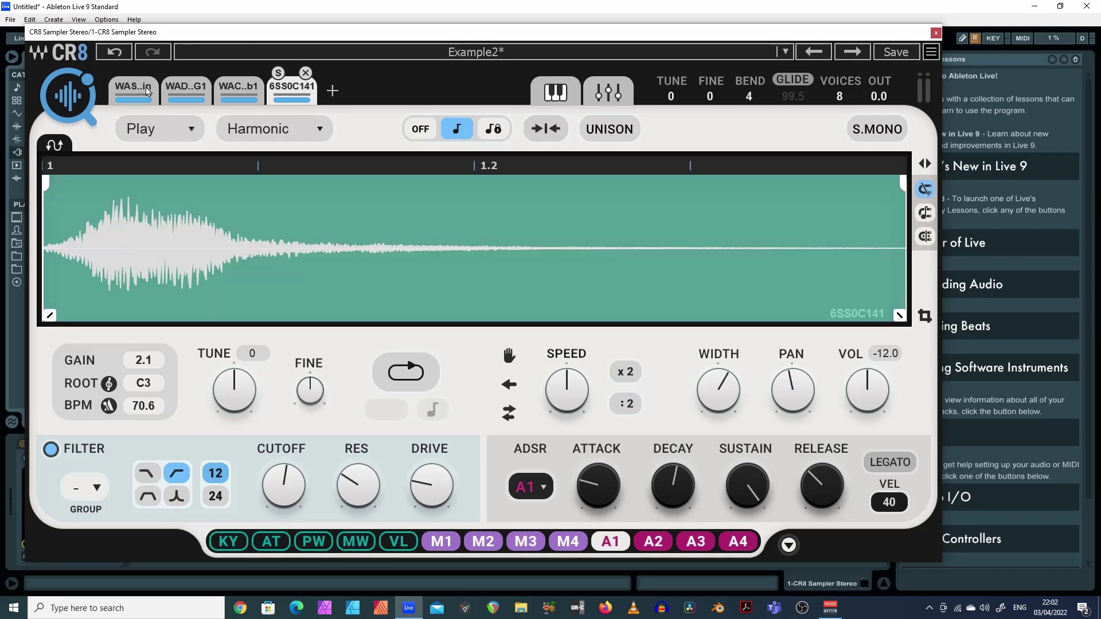
click(141, 89)
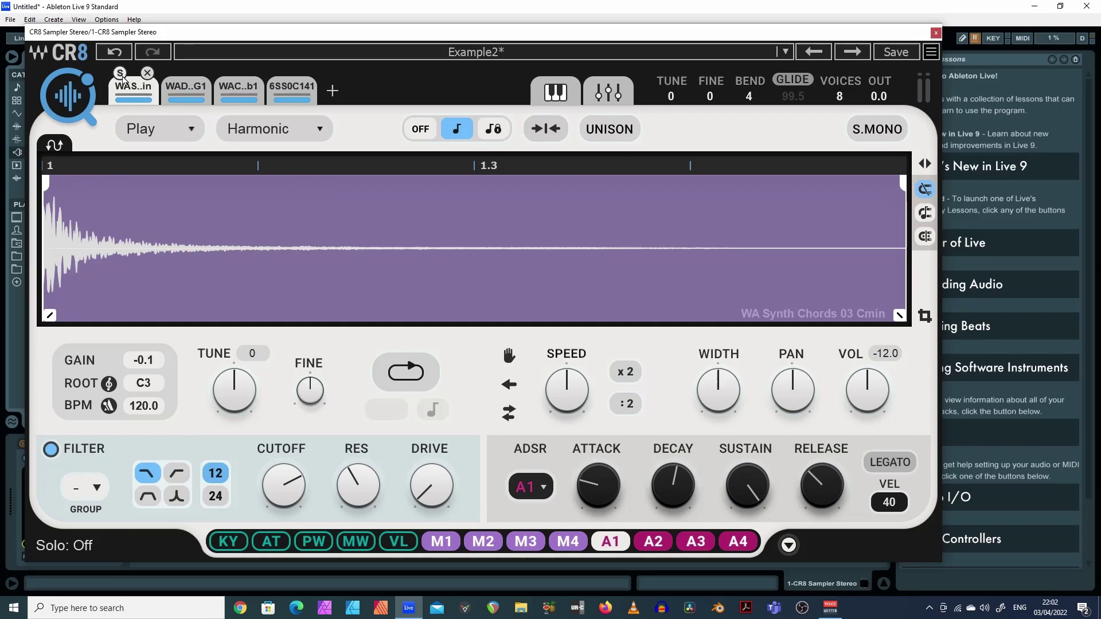
Solo each layer in turn, unsolo 6SS0C141, and reselect the Synth Chords 03 Cmin layer.
click(120, 74)
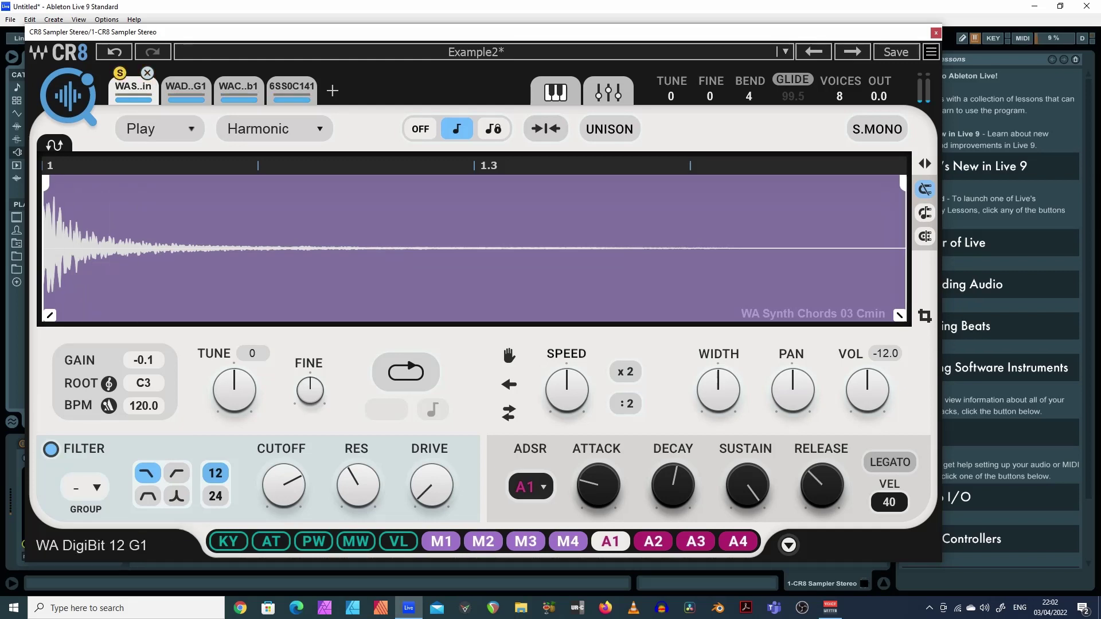
click(172, 73)
click(234, 87)
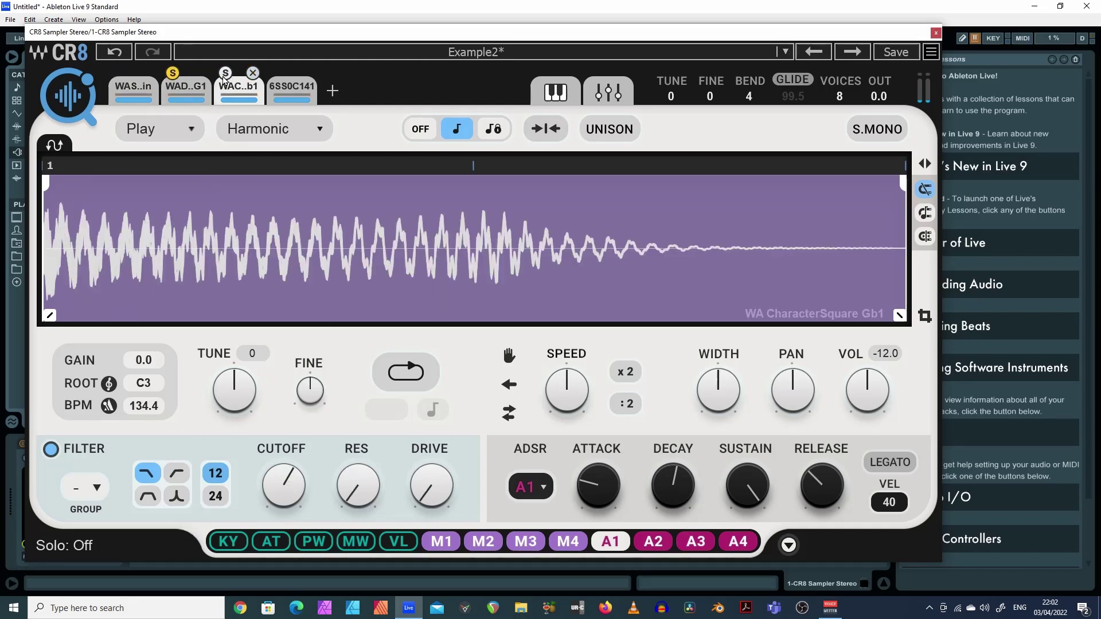
click(227, 74)
click(292, 88)
click(278, 73)
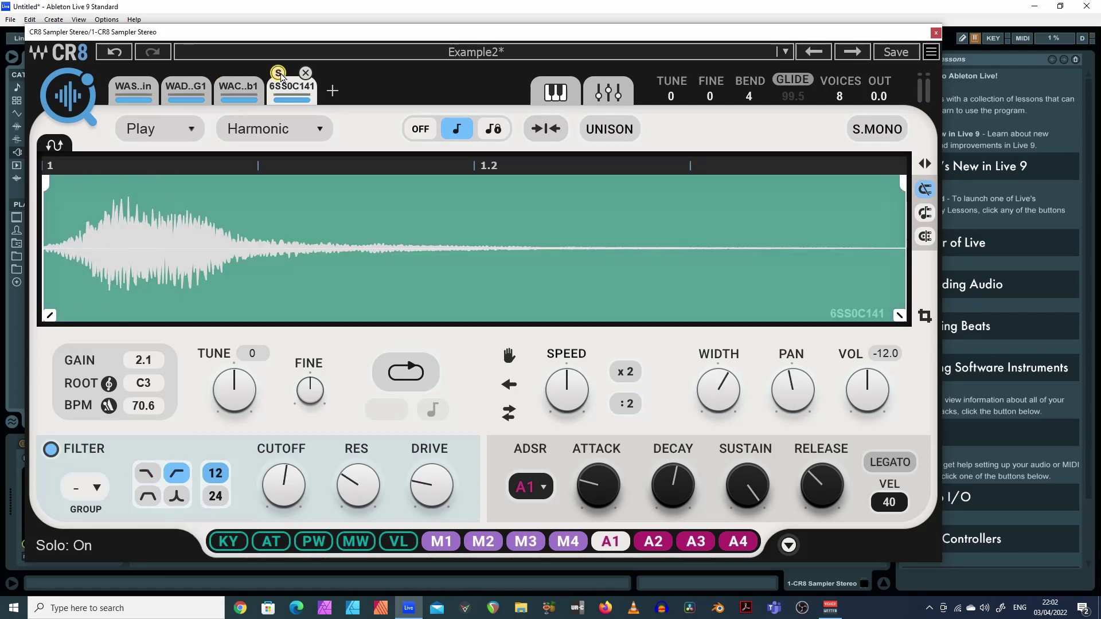
click(278, 74)
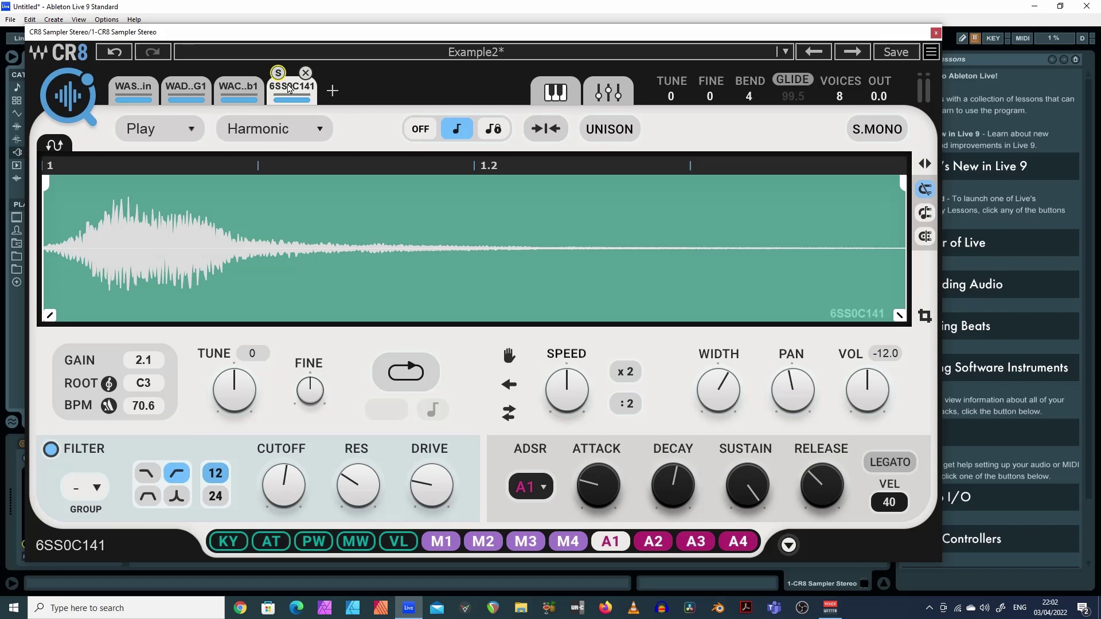
click(133, 91)
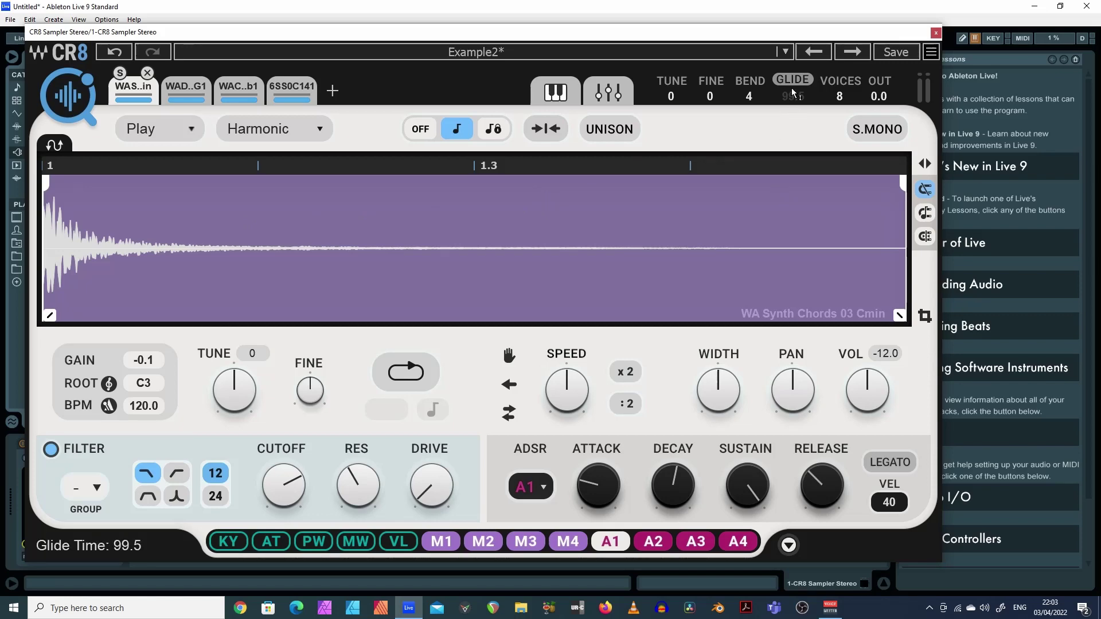
Save the current CR8 patch under the new name Example1.xps with Save As.
click(786, 55)
click(831, 111)
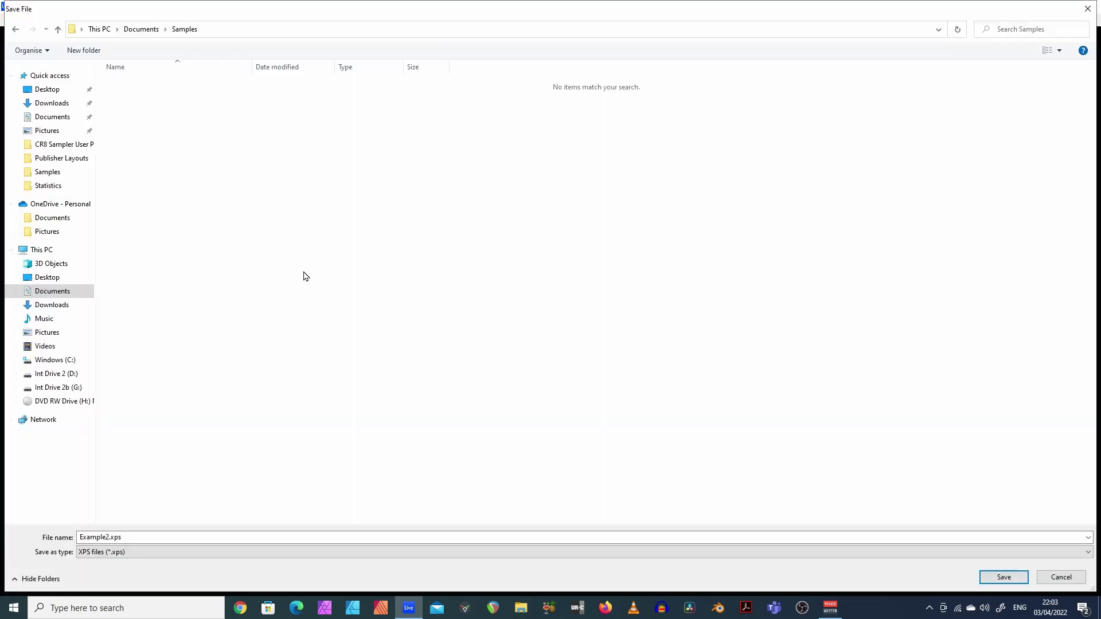
click(116, 536)
double_click(117, 545)
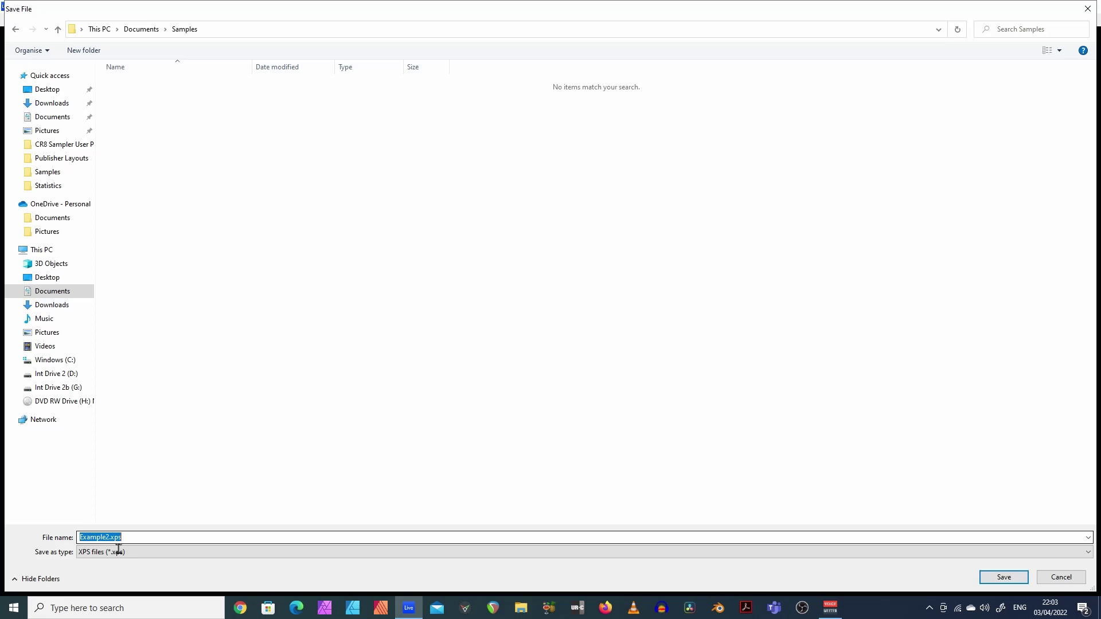
key(shift+Left)
key(shift+Left)
key(shift+Left)
key(shift+Left)
key(Right)
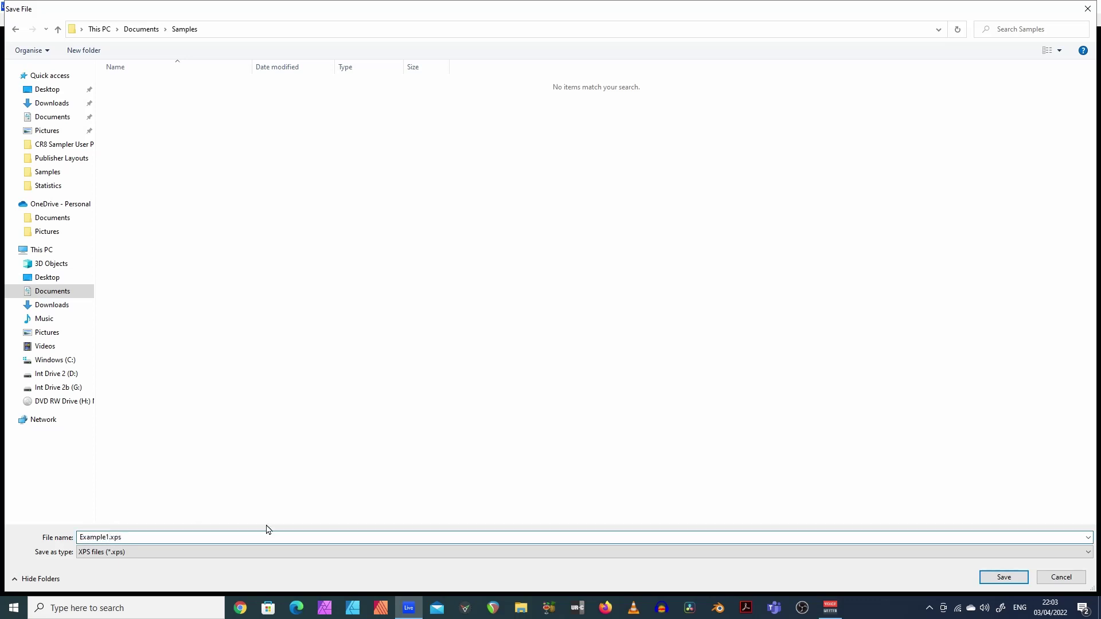
click(998, 577)
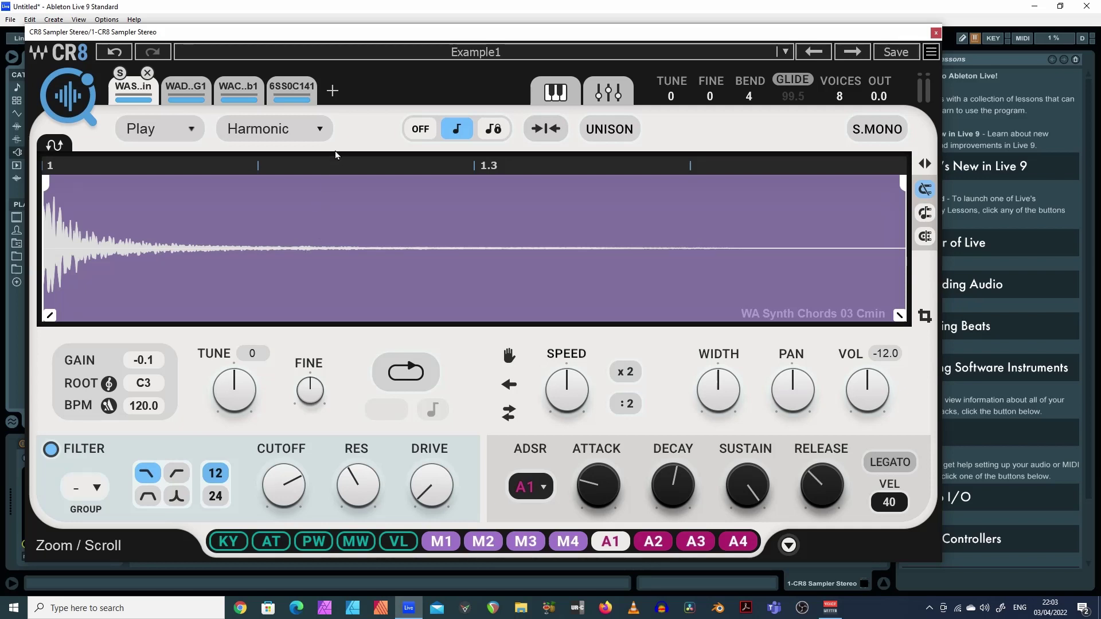
Save the patch with its samples as Example2.xps, replacing the 1 in the name with 2.
click(786, 52)
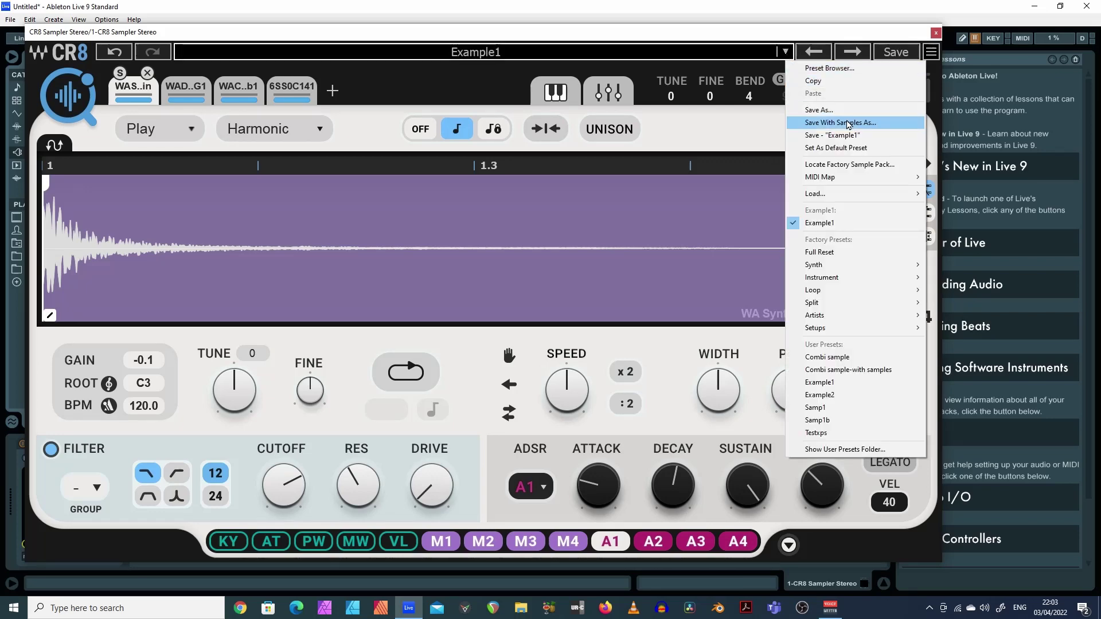
click(826, 110)
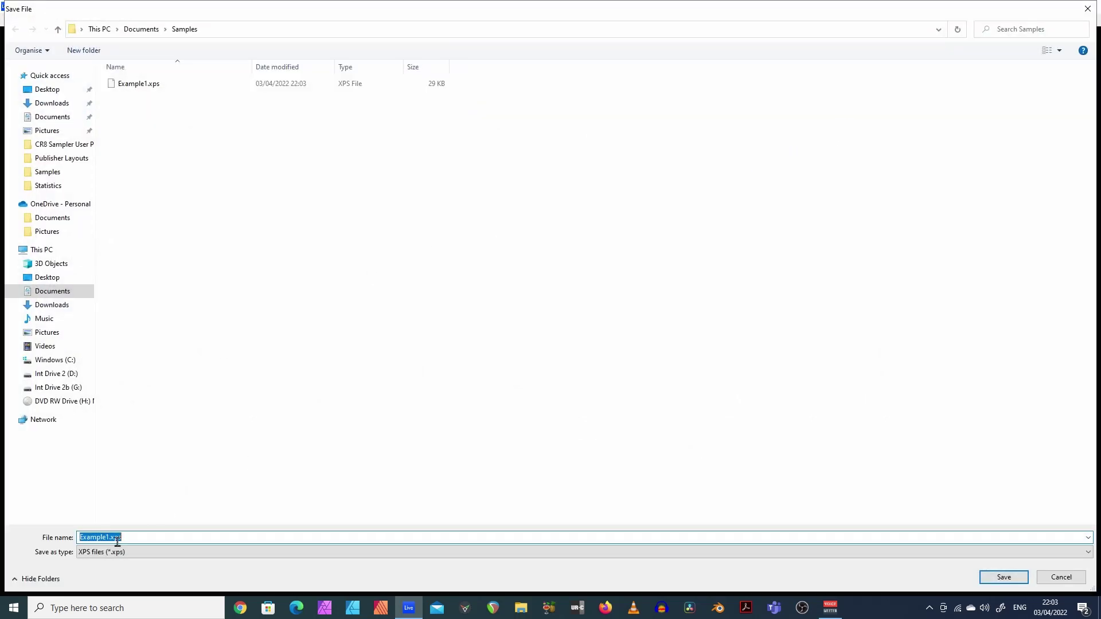
click(110, 537)
key(BackSpace)
text(2)
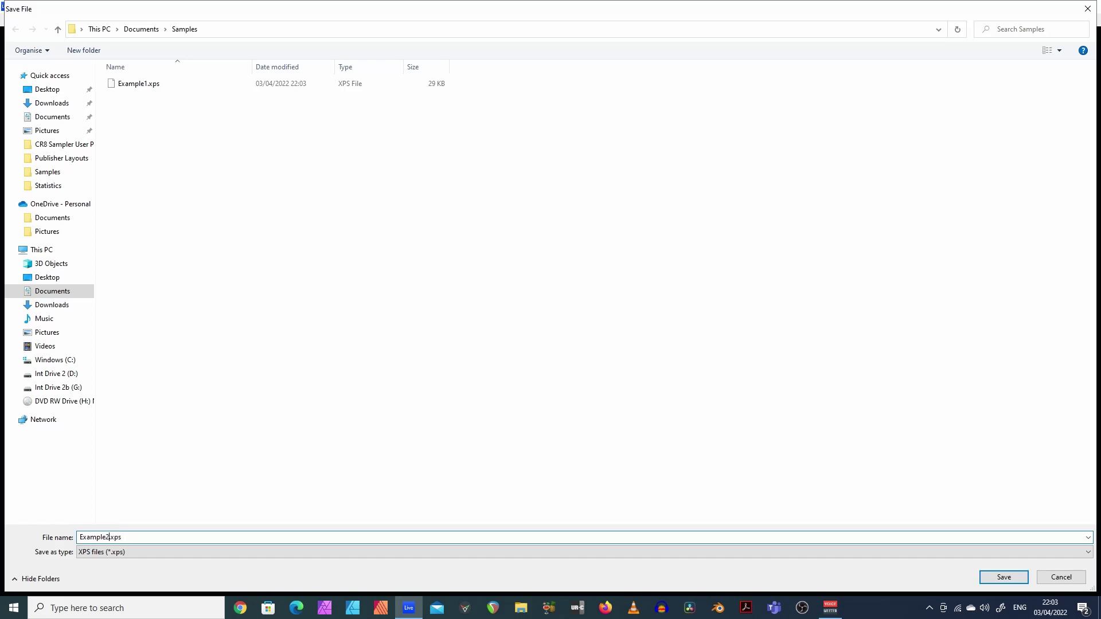
click(1003, 576)
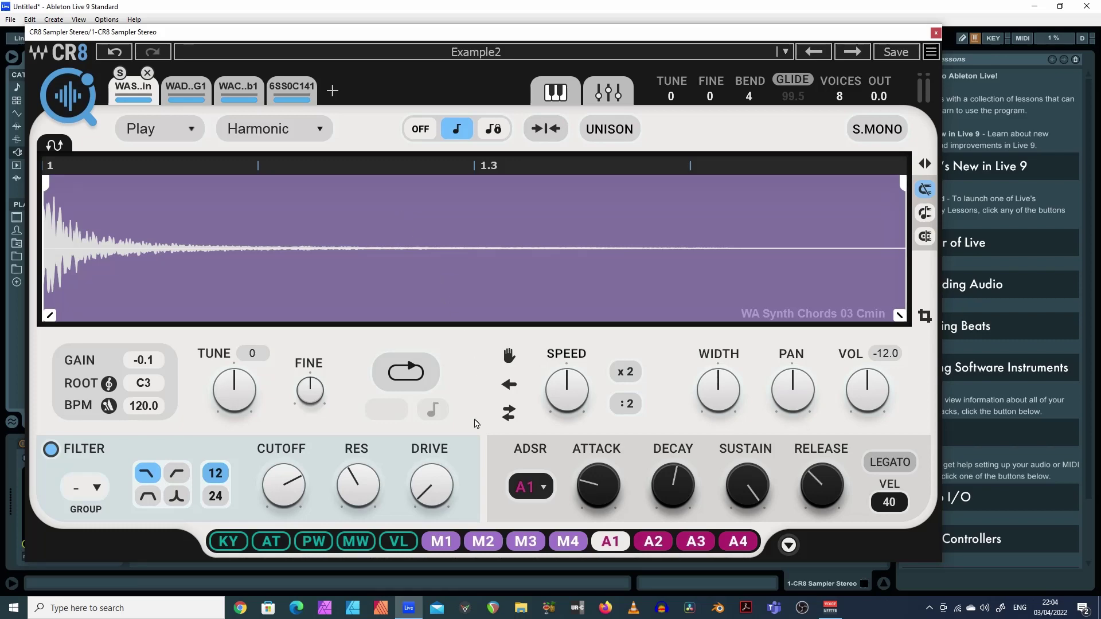
click(521, 608)
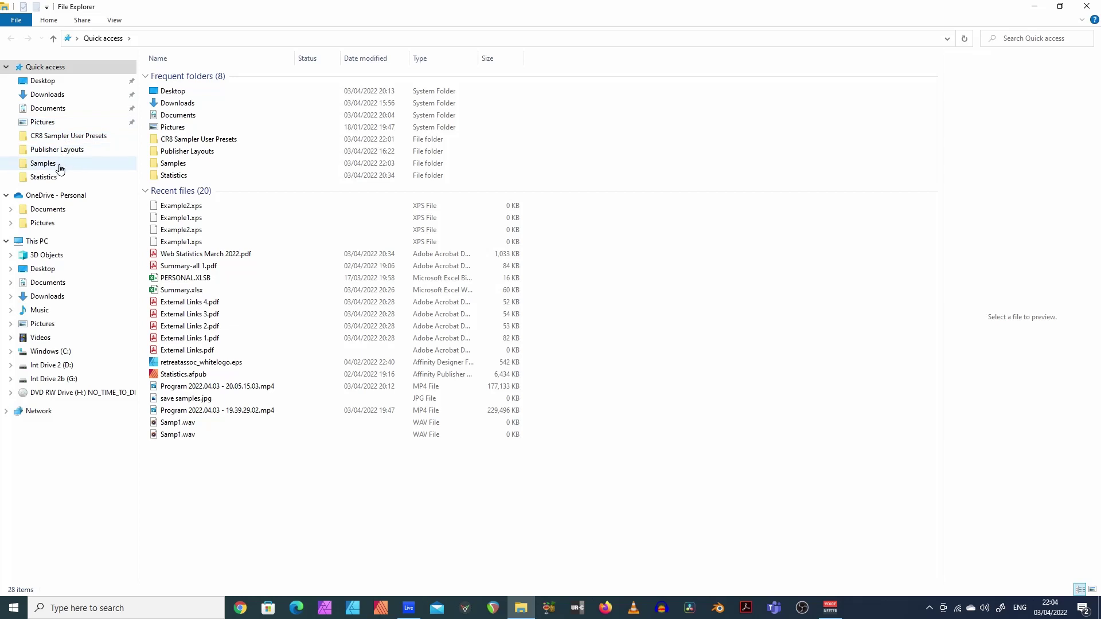
click(27, 110)
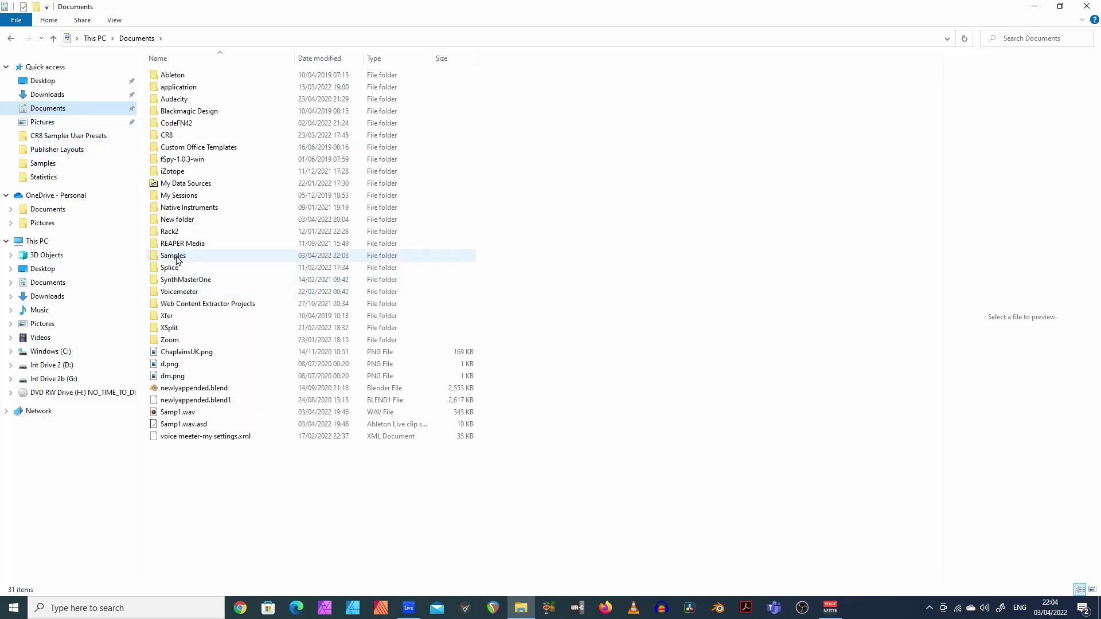
double_click(174, 256)
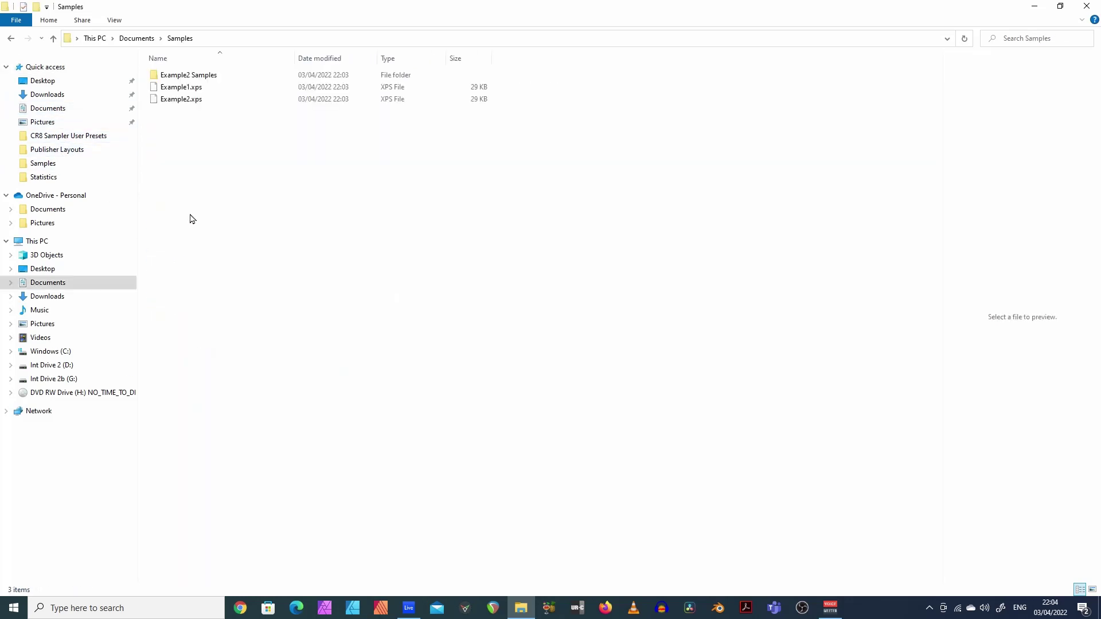
double_click(164, 76)
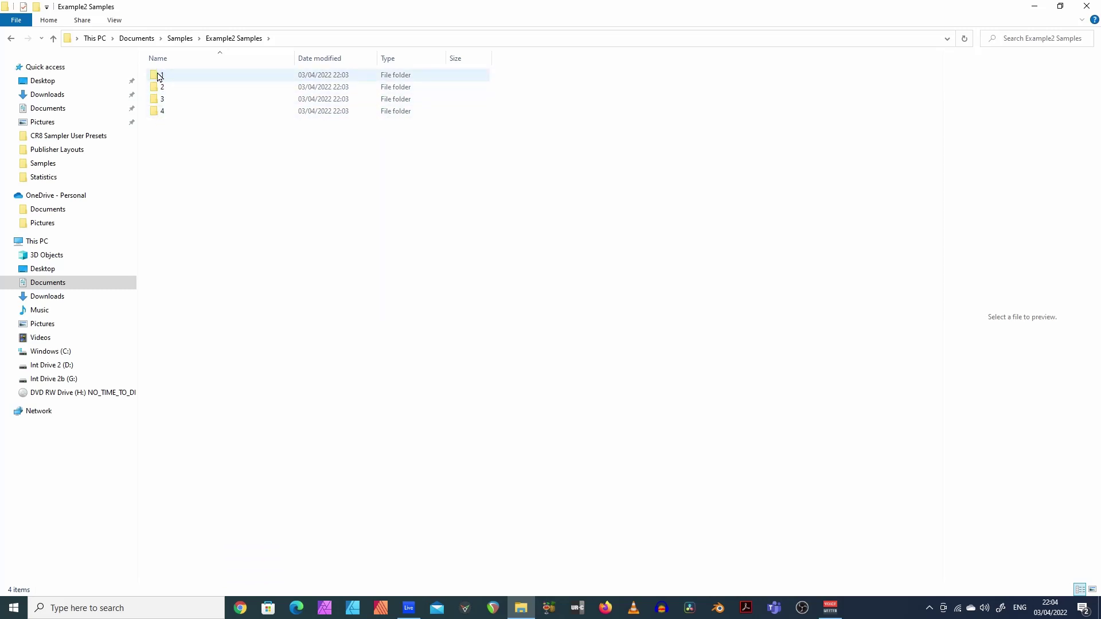
double_click(160, 77)
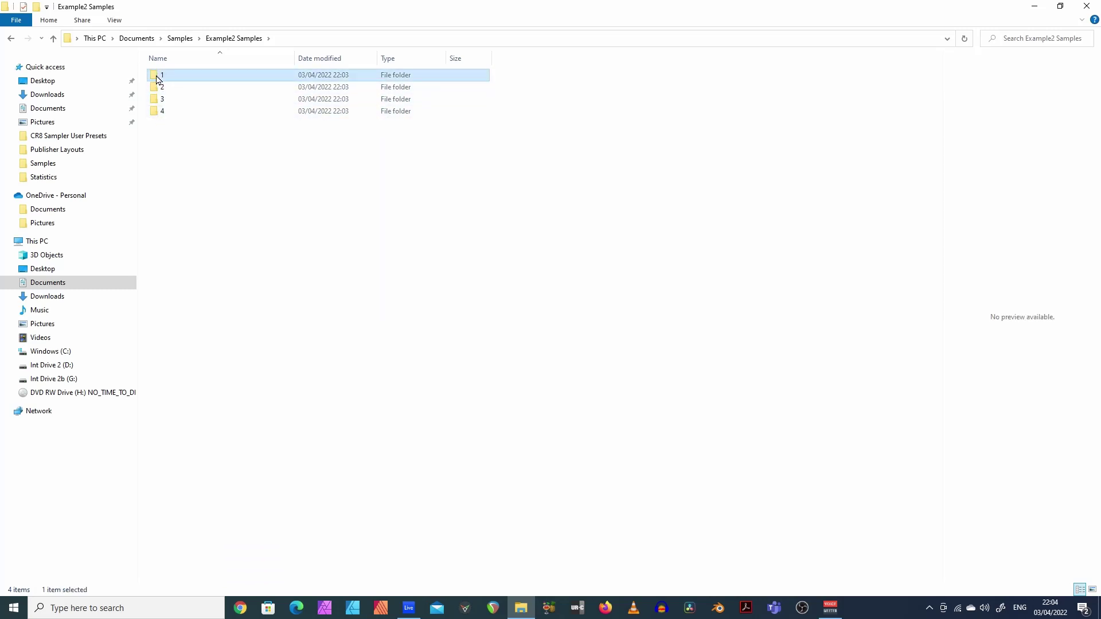
click(55, 39)
double_click(160, 86)
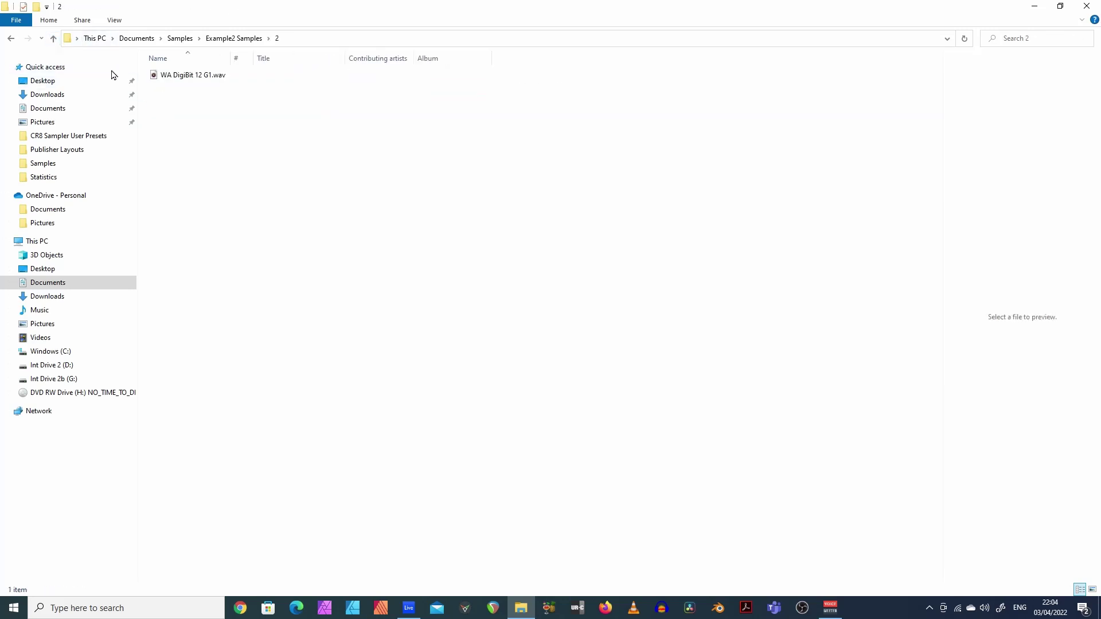
click(54, 38)
click(154, 101)
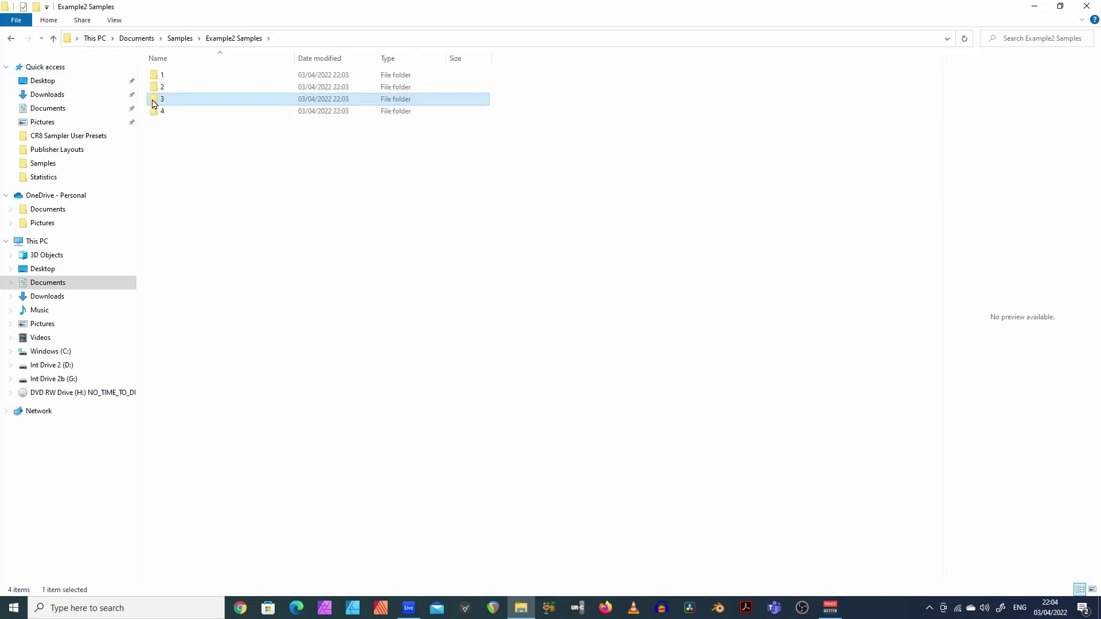
double_click(154, 103)
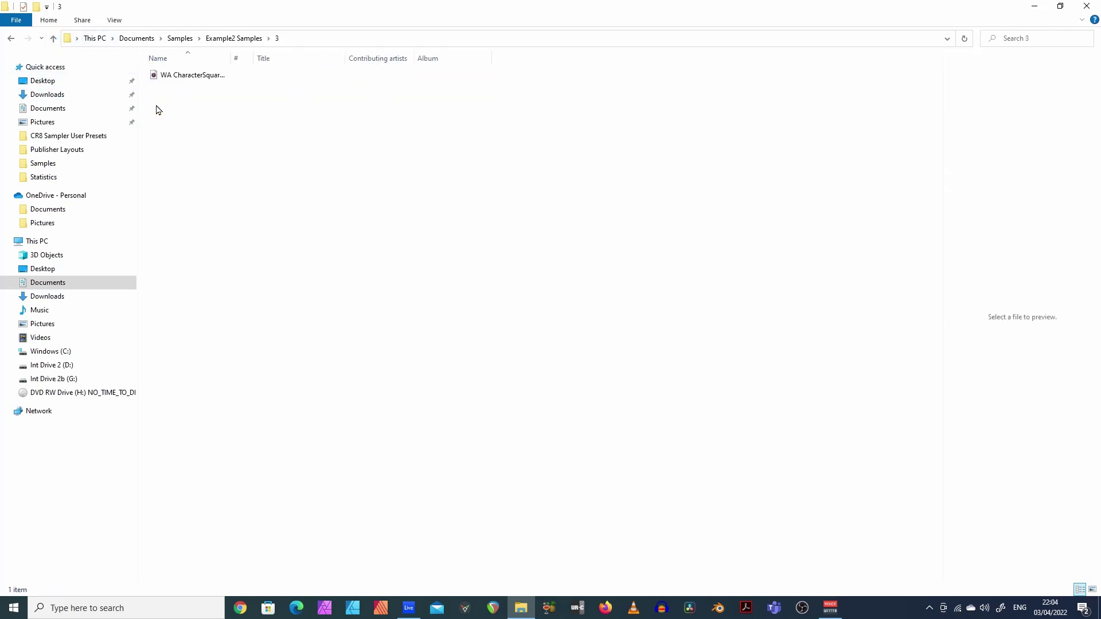
click(54, 39)
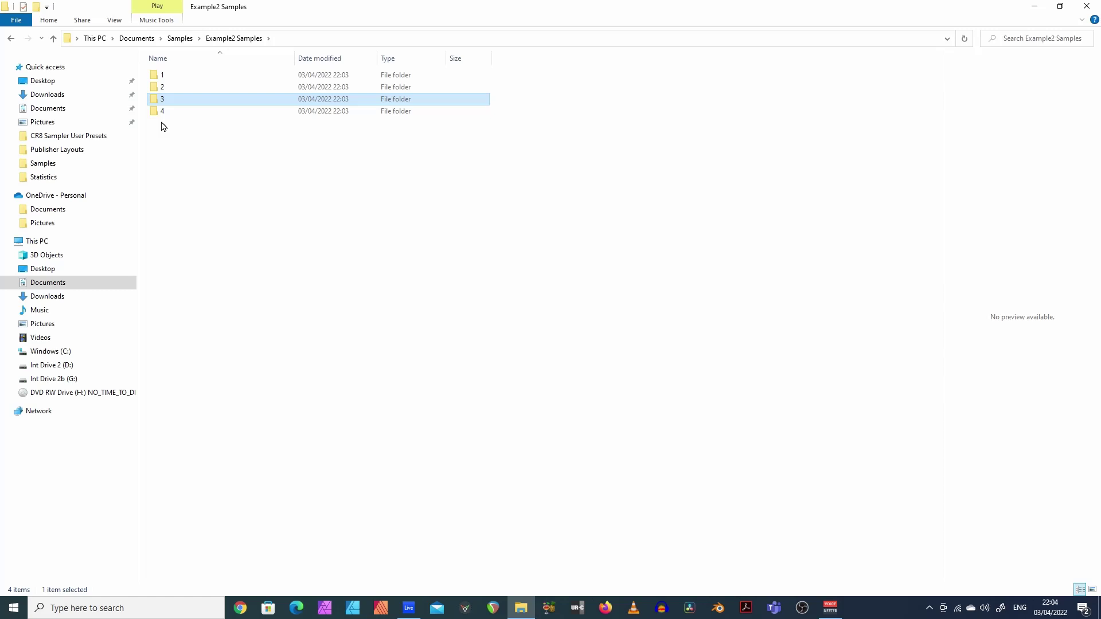
click(54, 39)
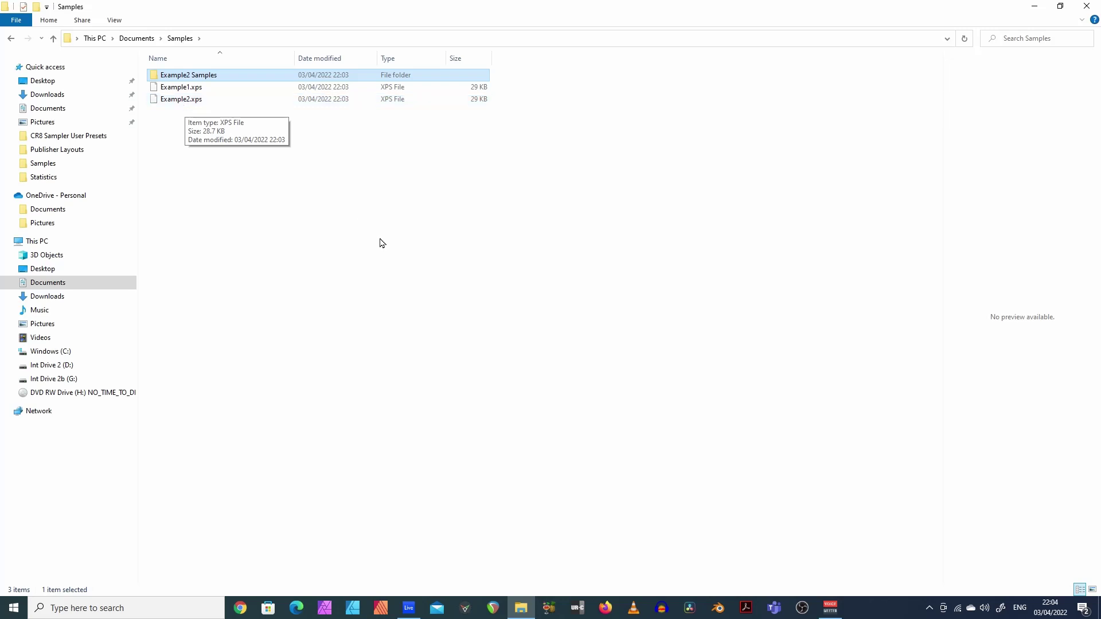
click(1086, 6)
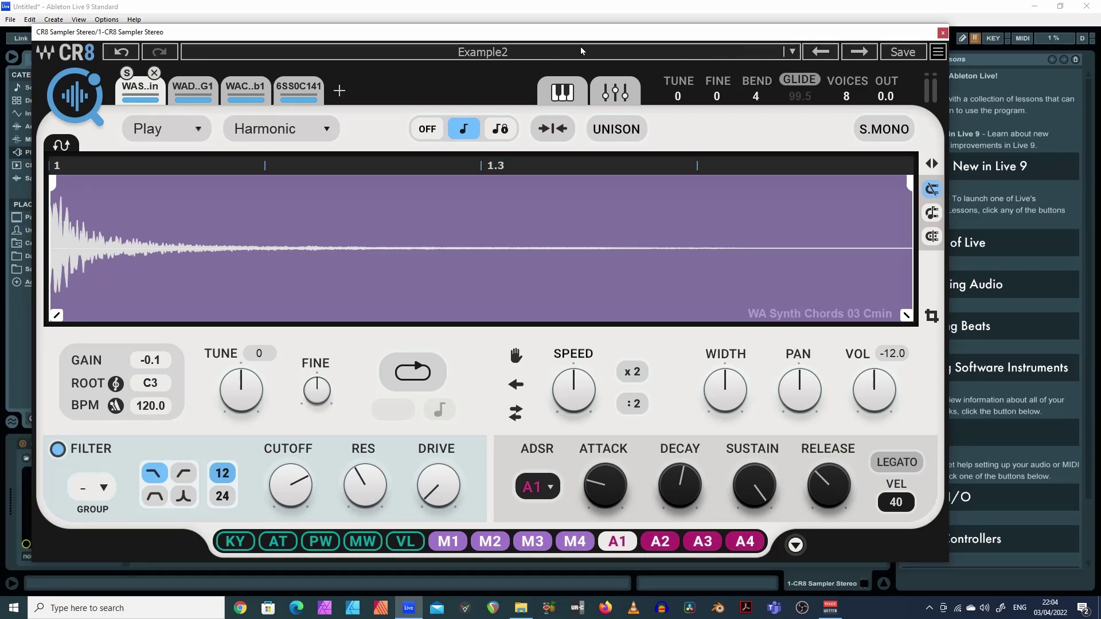
Close the CR8 window and create an empty MIDI clip in the CR8 track's first slot.
drag(534, 35, 544, 31)
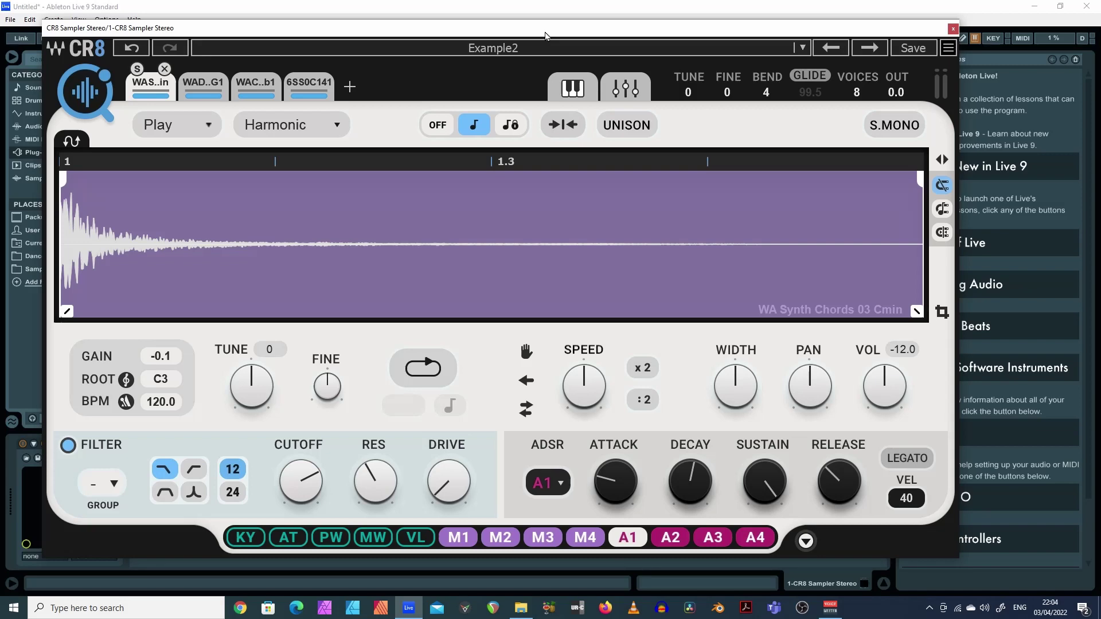
click(952, 29)
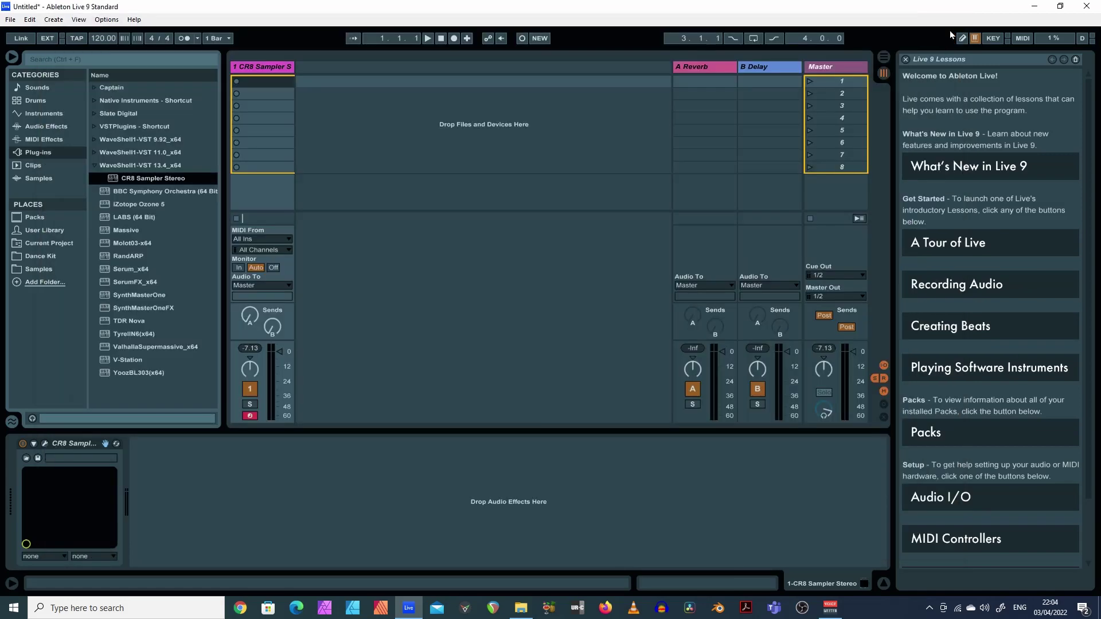
double_click(257, 84)
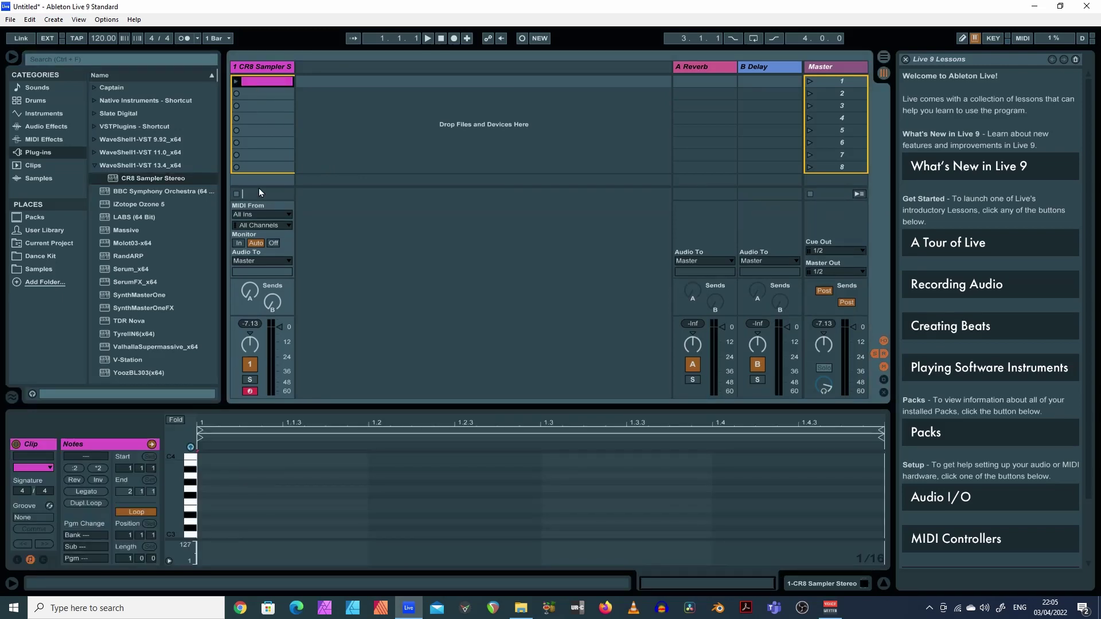
Add a C3 note at the clip start and stretch it to one beat.
click(242, 466)
scroll(242, 466, down, 2)
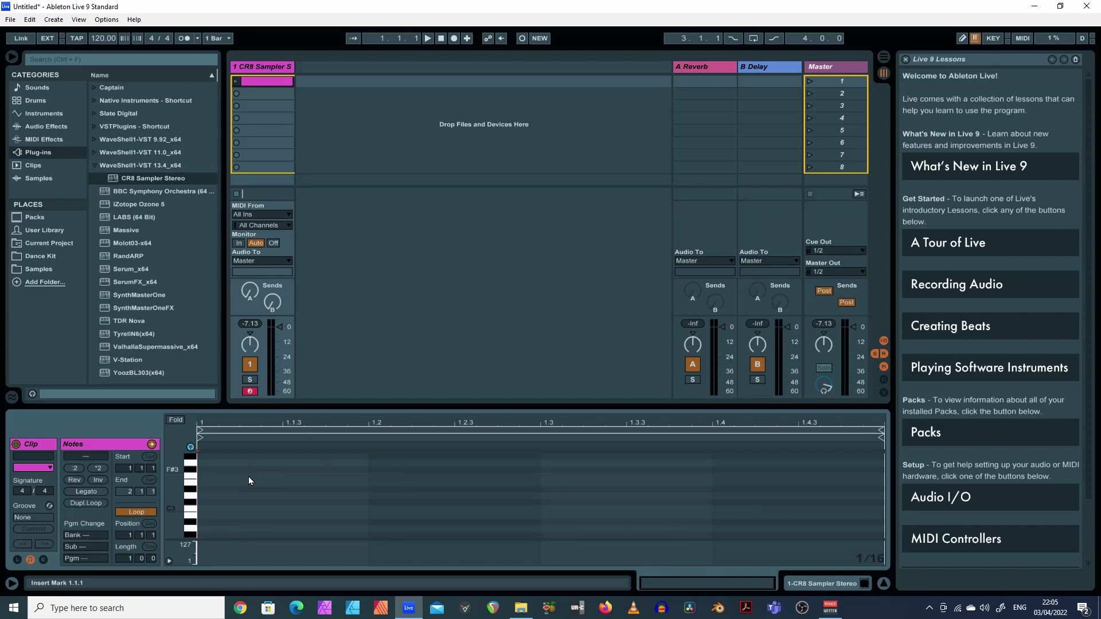
double_click(212, 509)
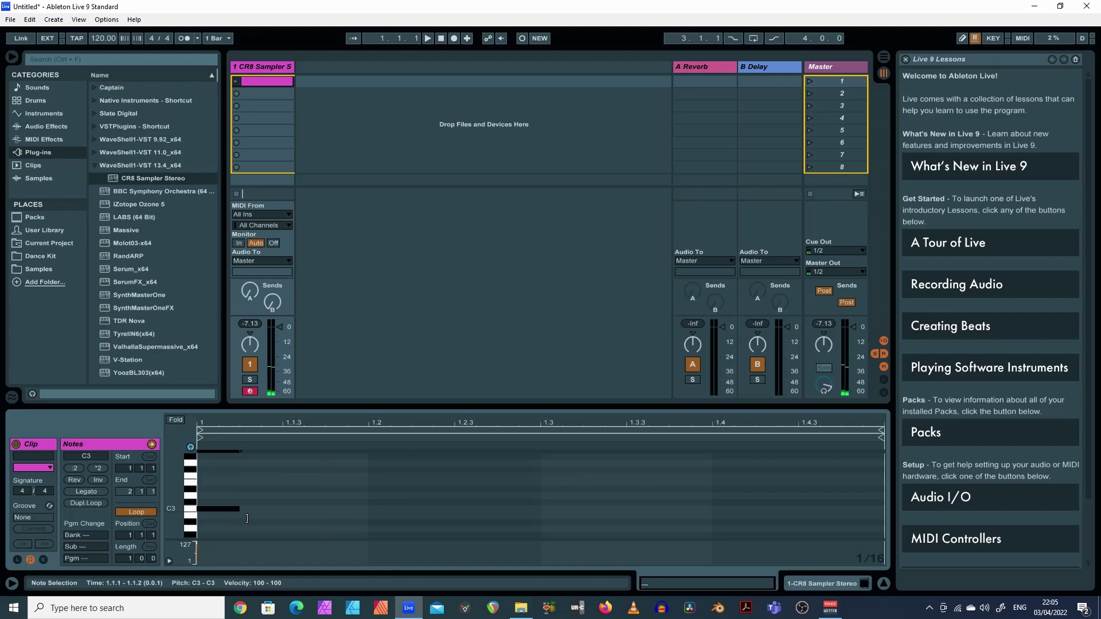
drag(247, 518, 258, 518)
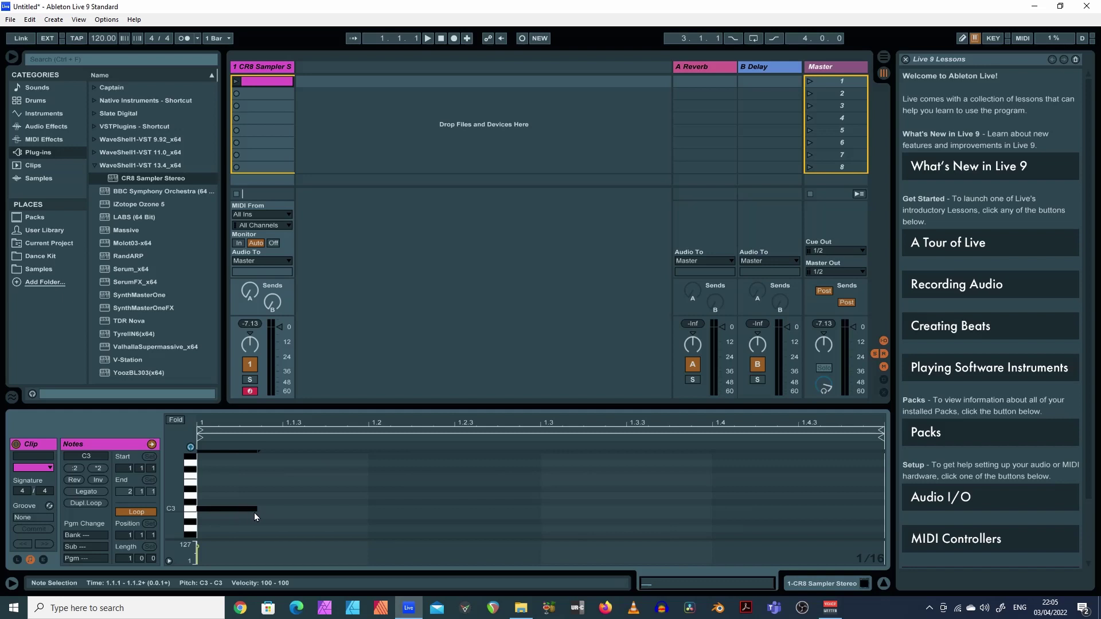
drag(263, 519, 367, 513)
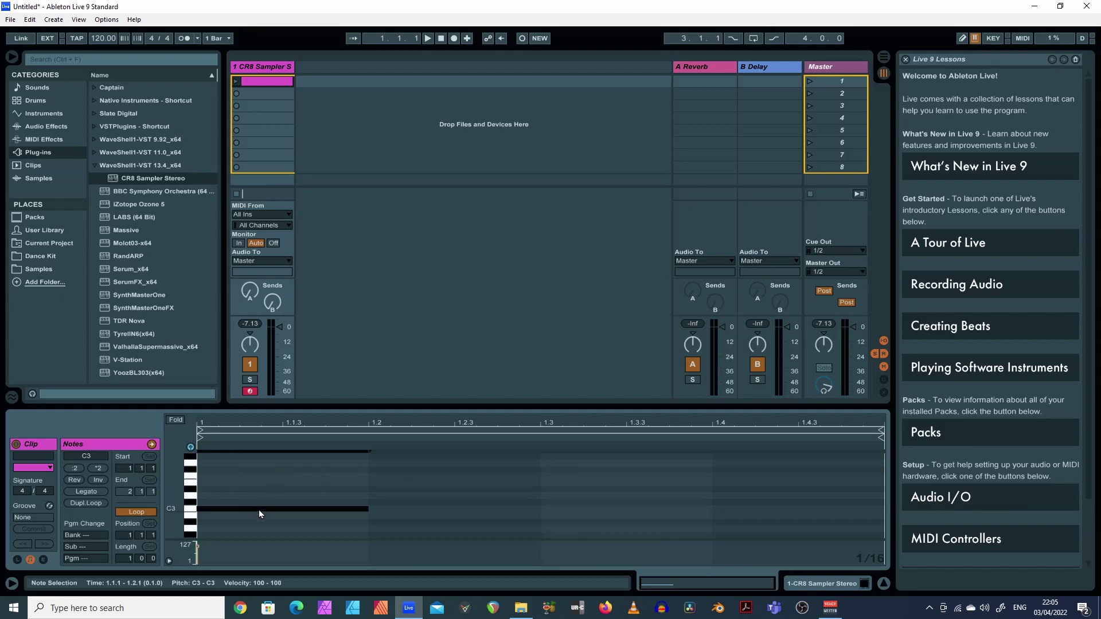
Play the clip, stop, then shorten its loop to end at 1.3 and crop it.
click(301, 359)
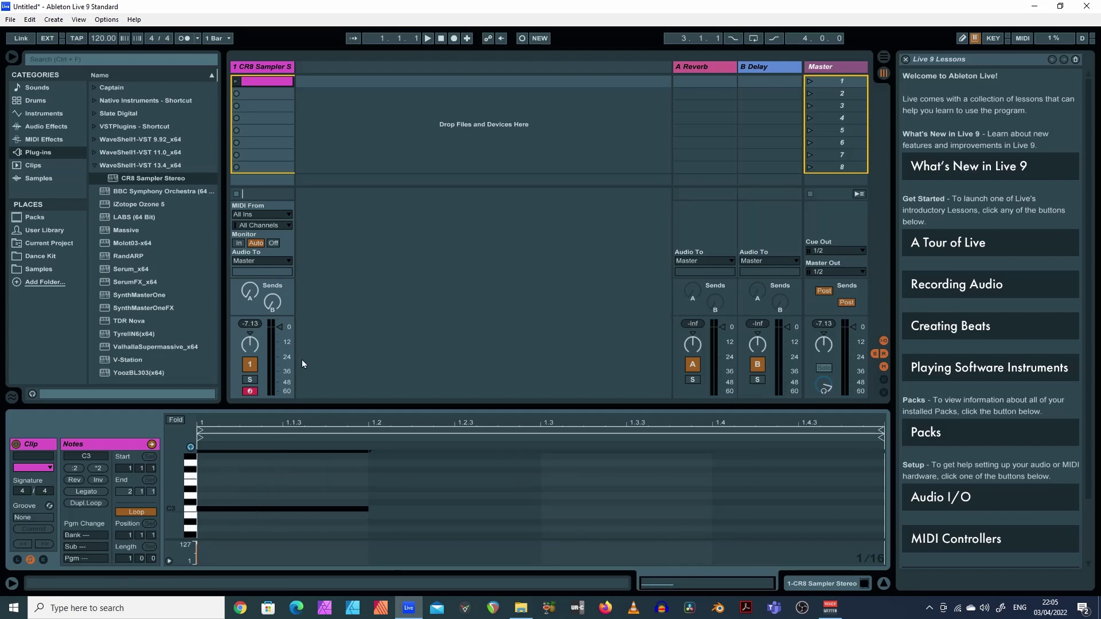
click(431, 40)
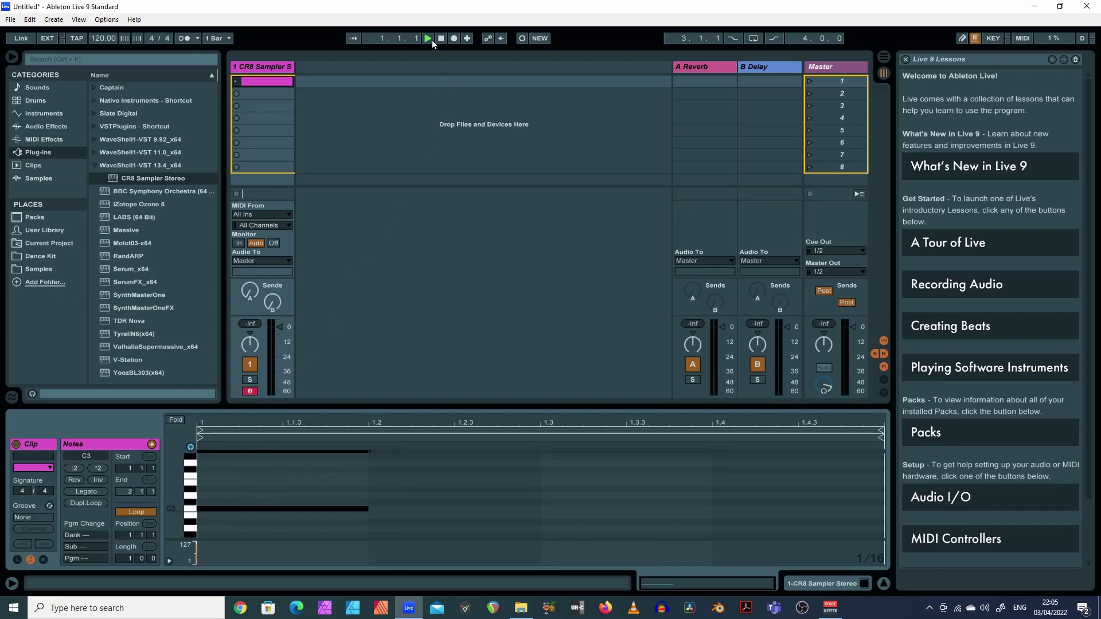
click(235, 81)
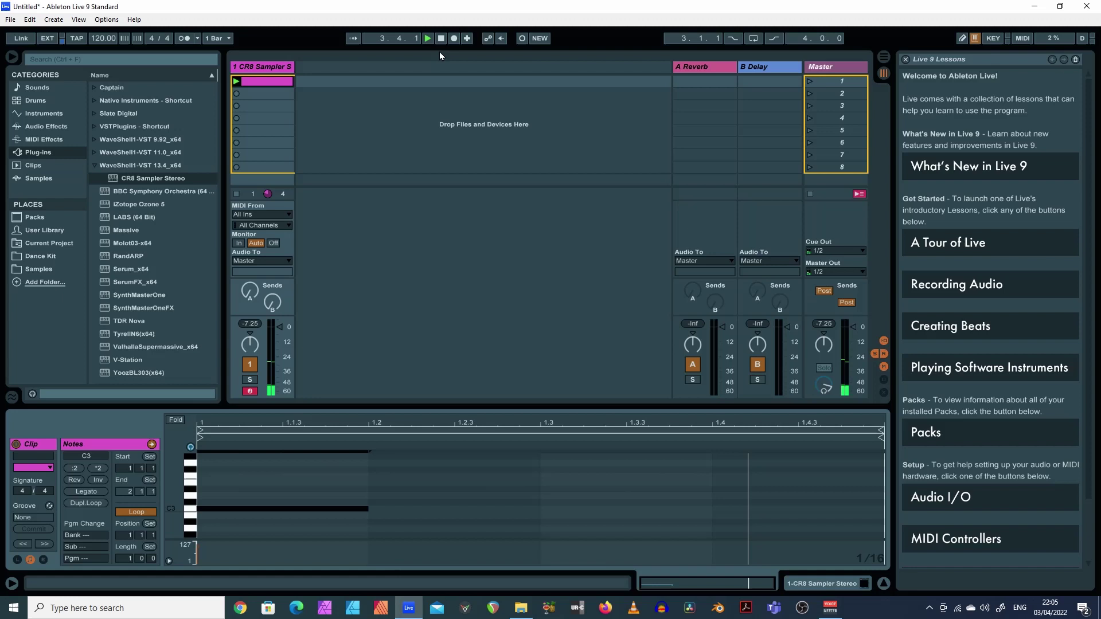
key(space)
drag(890, 440, 547, 440)
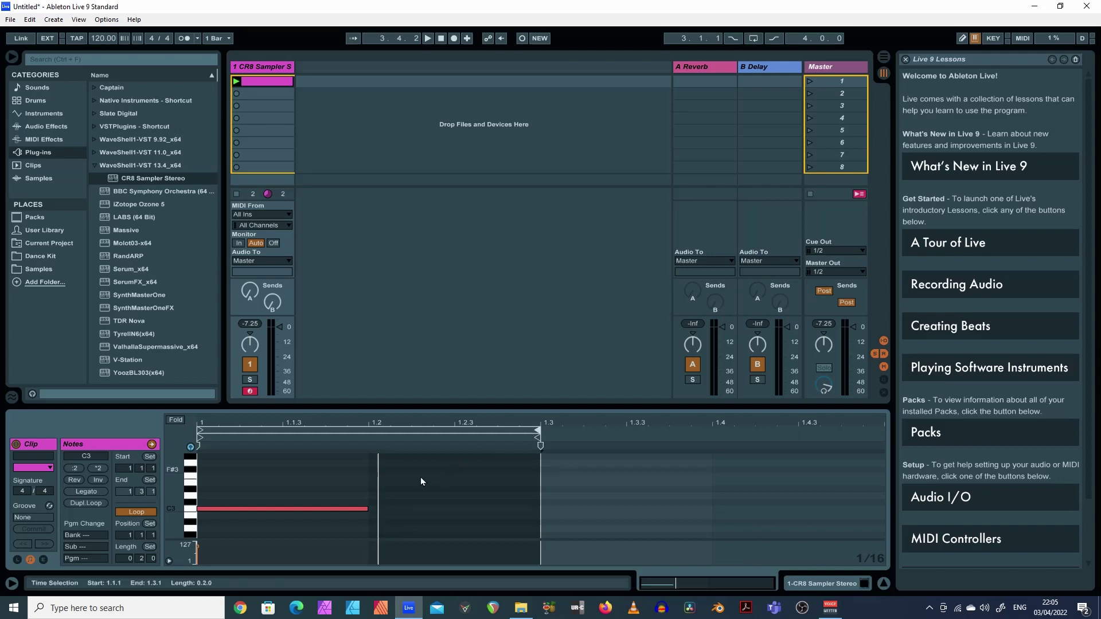
right_click(404, 483)
click(446, 312)
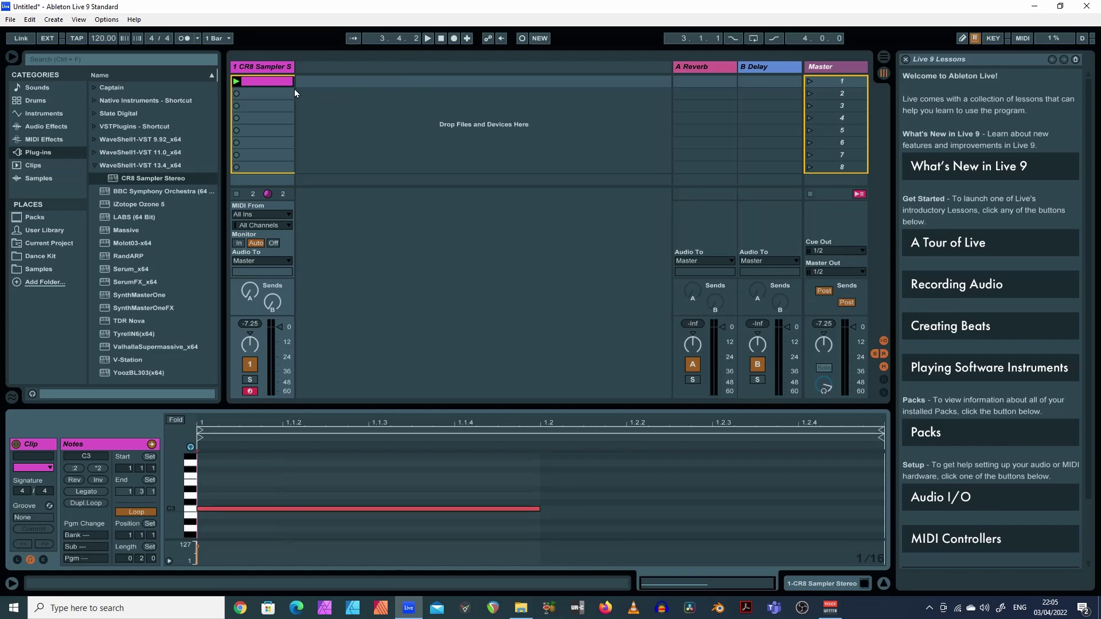
In Arrangement View, move the clip to bar 1 and loop bars 1 to 2.
click(884, 57)
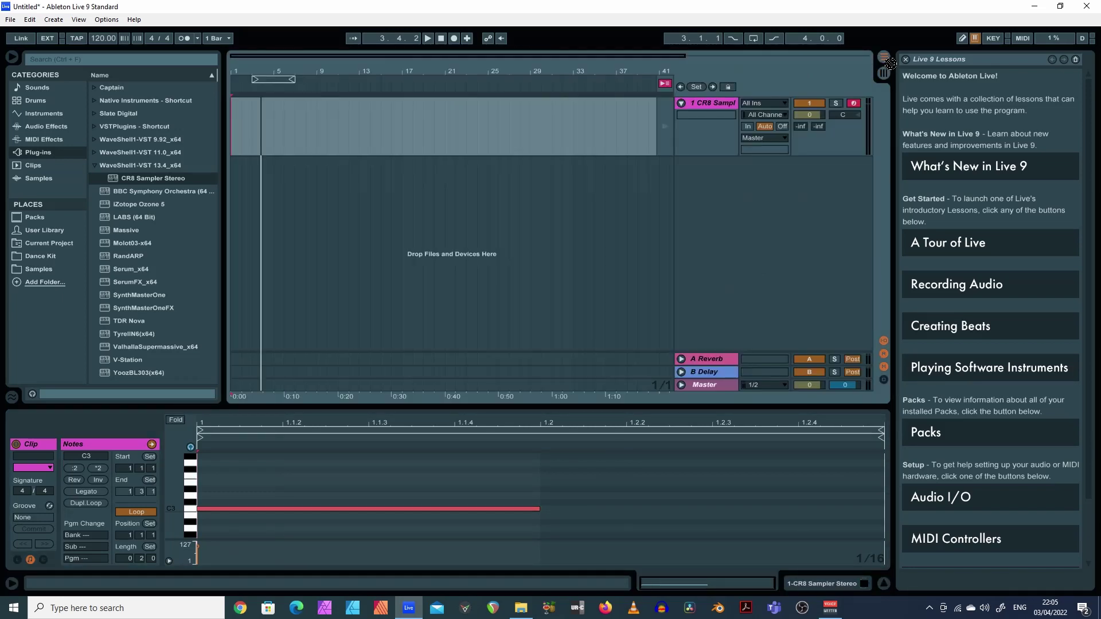
click(250, 103)
mouse_move(253, 104)
mouse_down()
mouse_move(235, 105)
mouse_move(239, 90)
mouse_move(292, 89)
mouse_move(260, 89)
mouse_up()
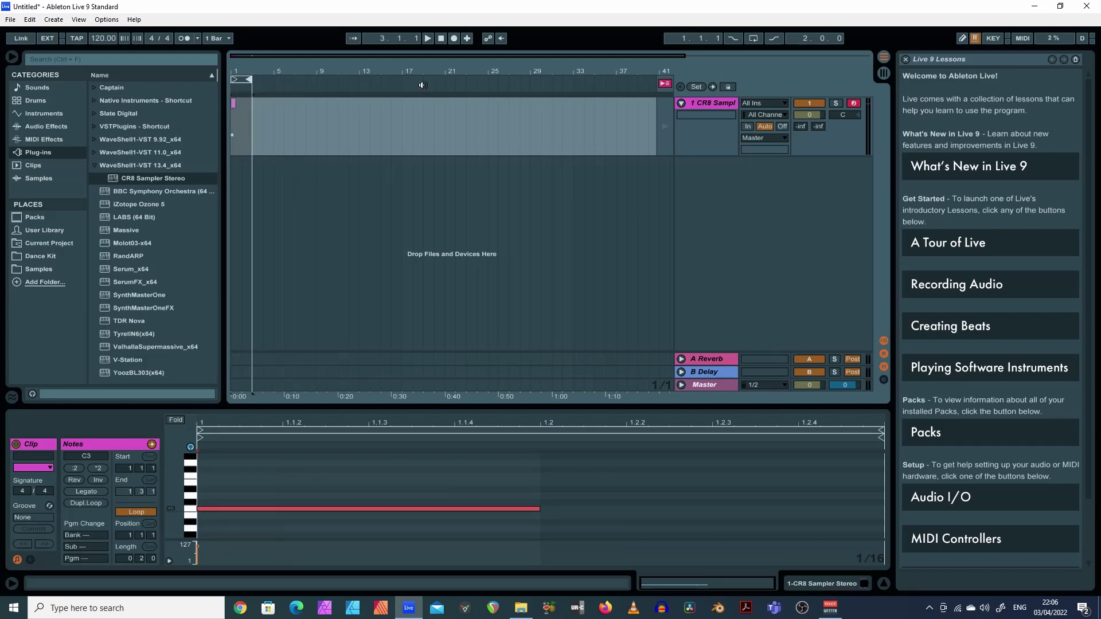
drag(688, 55, 294, 80)
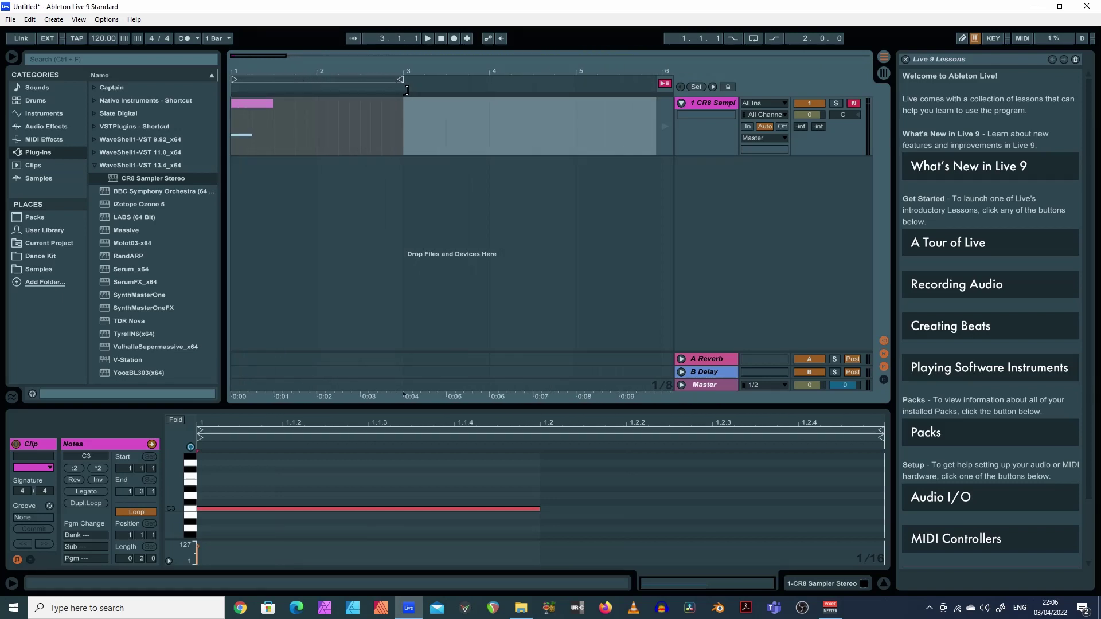
drag(407, 90, 327, 90)
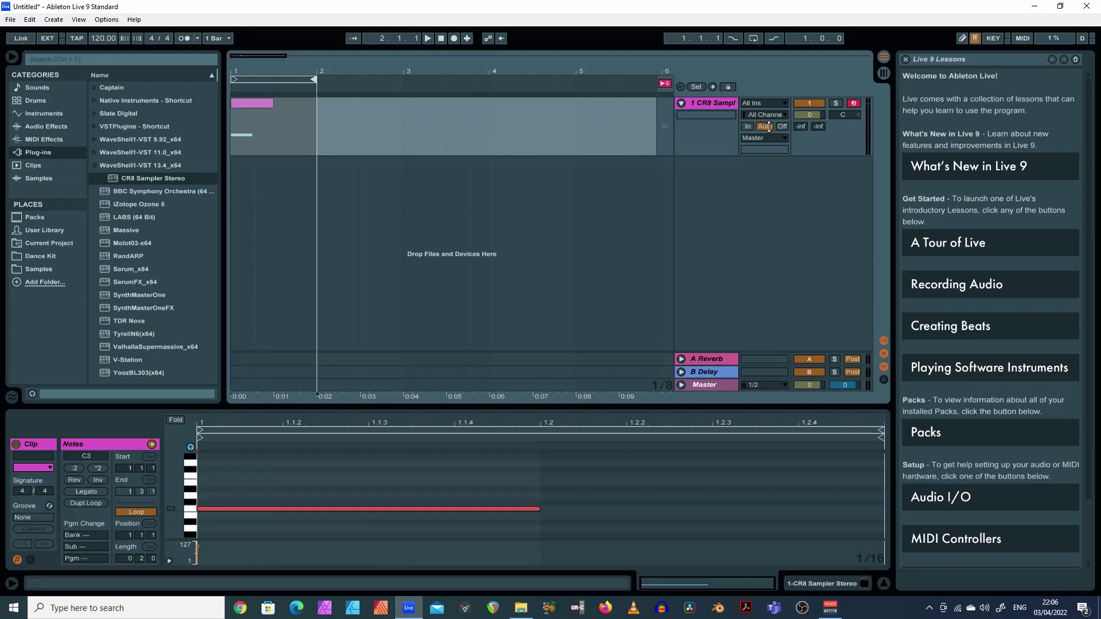
click(10, 20)
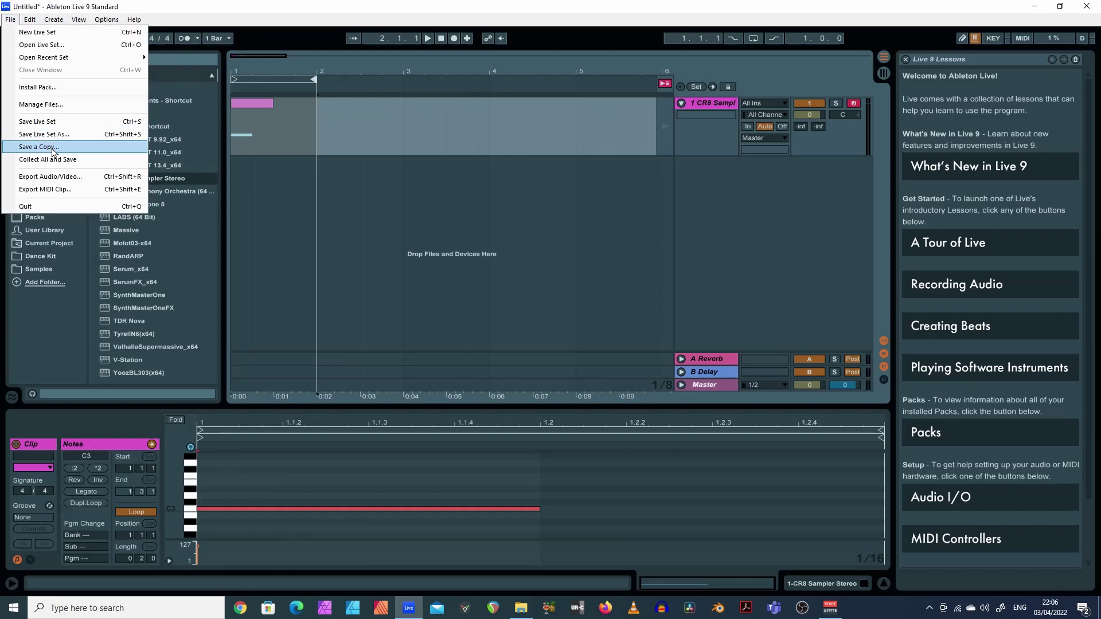
Export the looped bar as Example3.wav into Documents\Samples and bring up File Explorer.
click(62, 179)
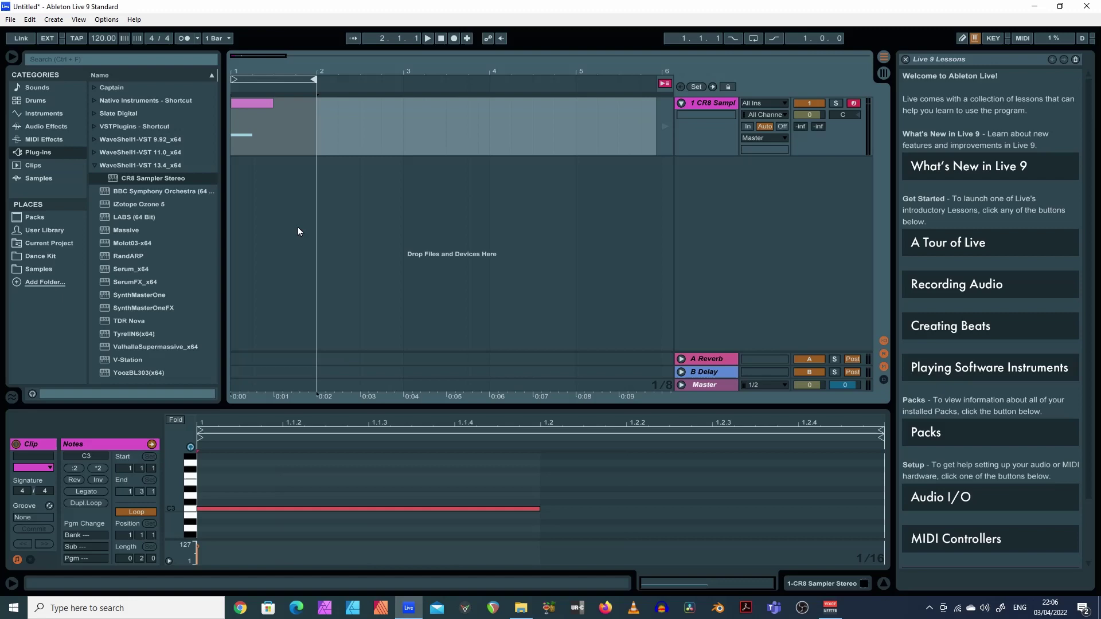
click(534, 479)
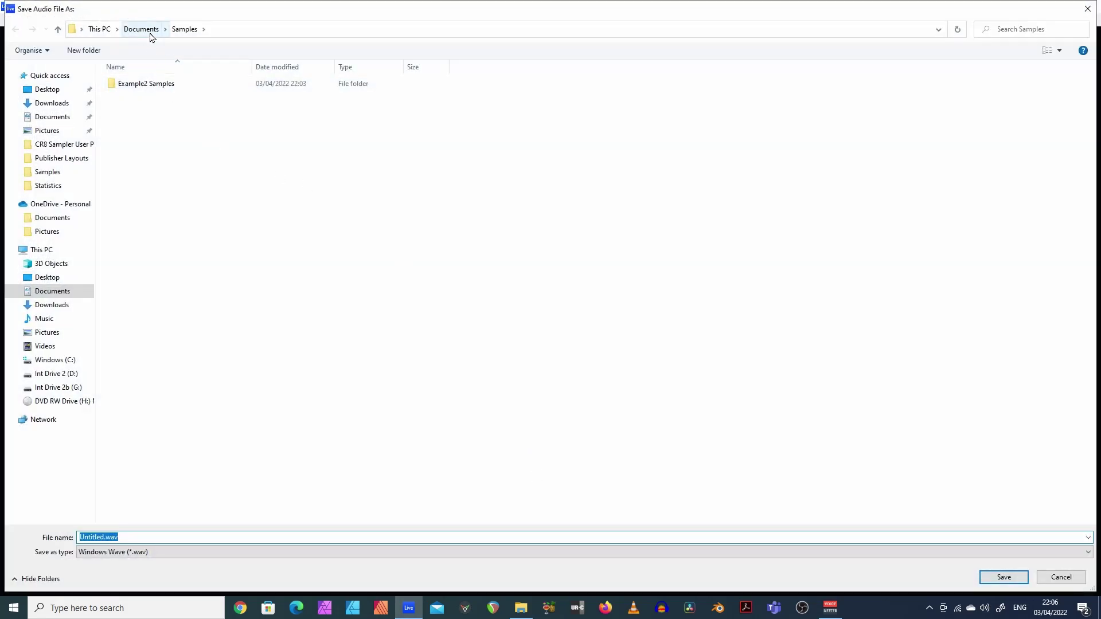
click(108, 540)
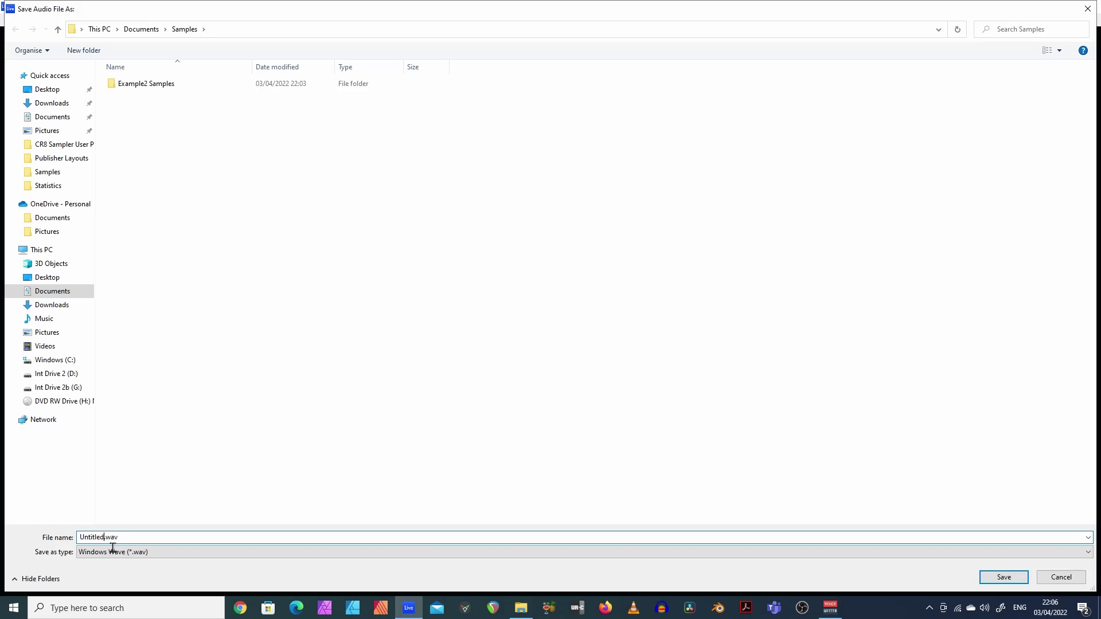
key(BackSpace)
key(BackSpace)
key(BackSpace)
key(BackSpace)
key(BackSpace)
key(BackSpace)
key(BackSpace)
click(1003, 577)
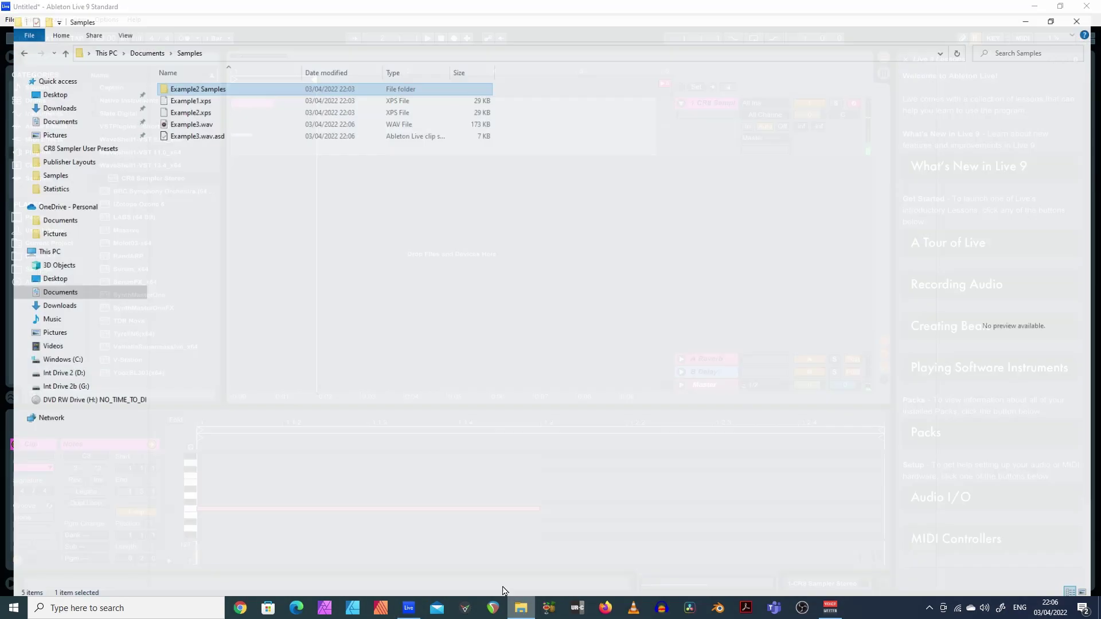
click(521, 608)
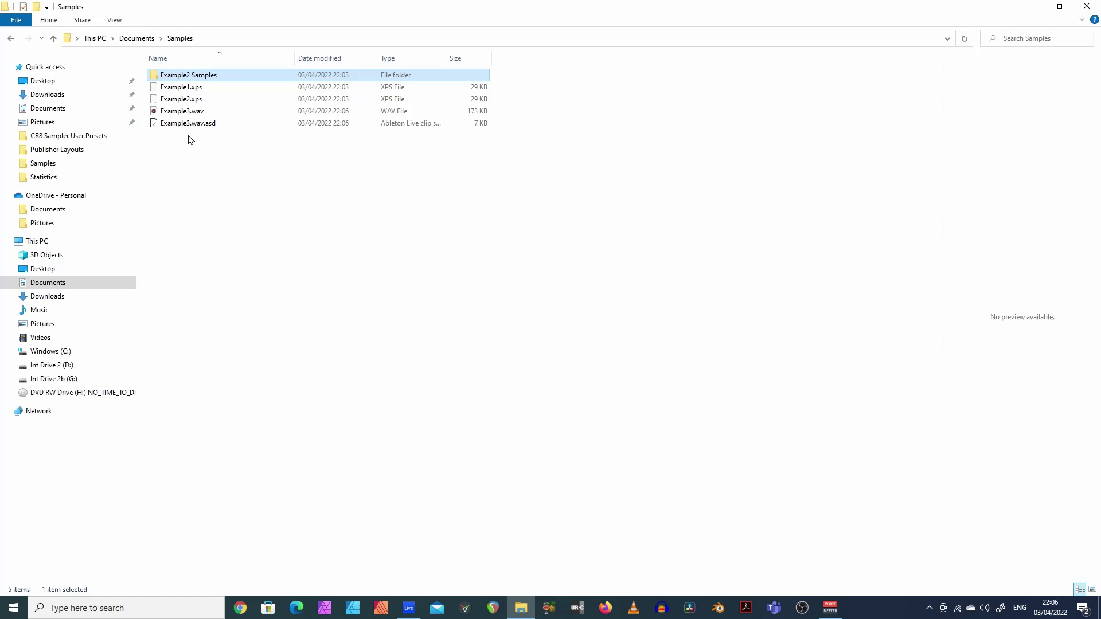
Play Example3.wav in Groove Music, close the player, and minimize File Explorer.
double_click(155, 113)
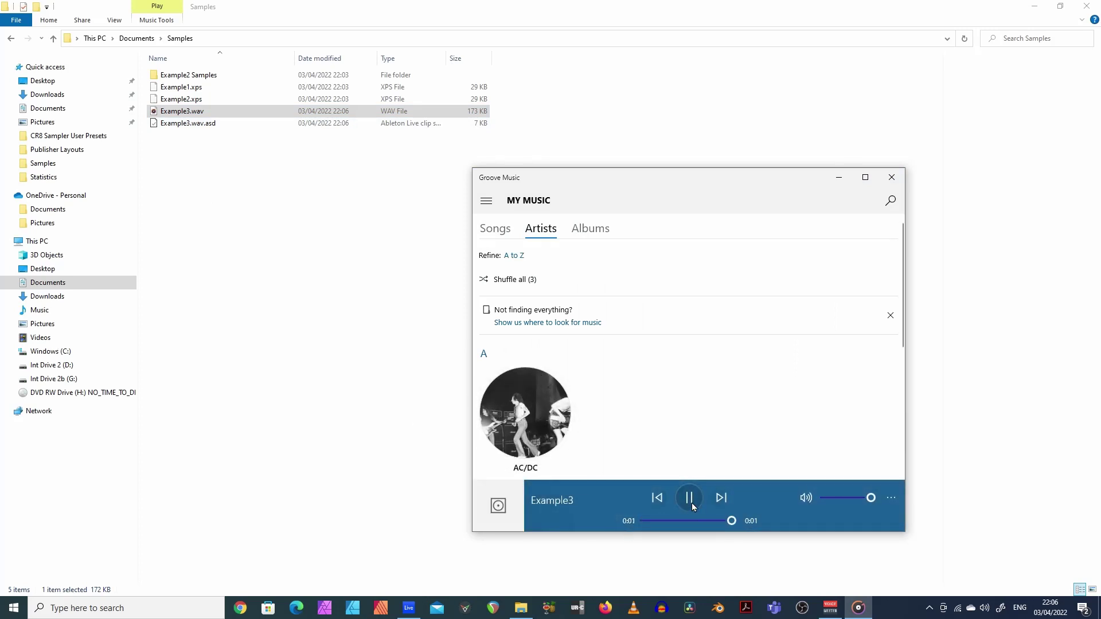
click(892, 177)
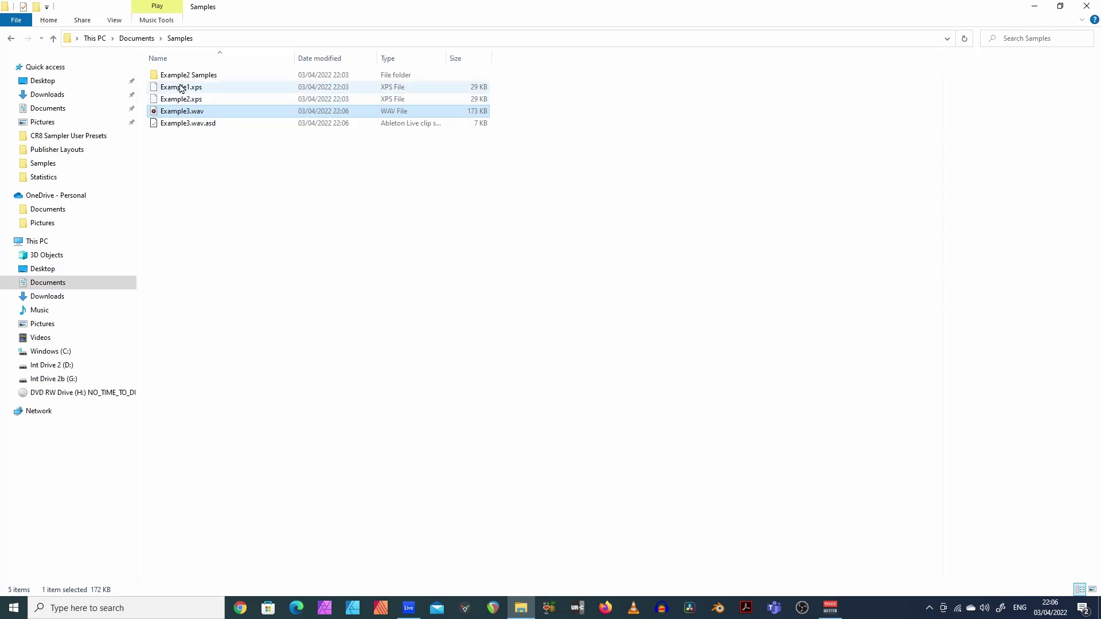
click(1034, 6)
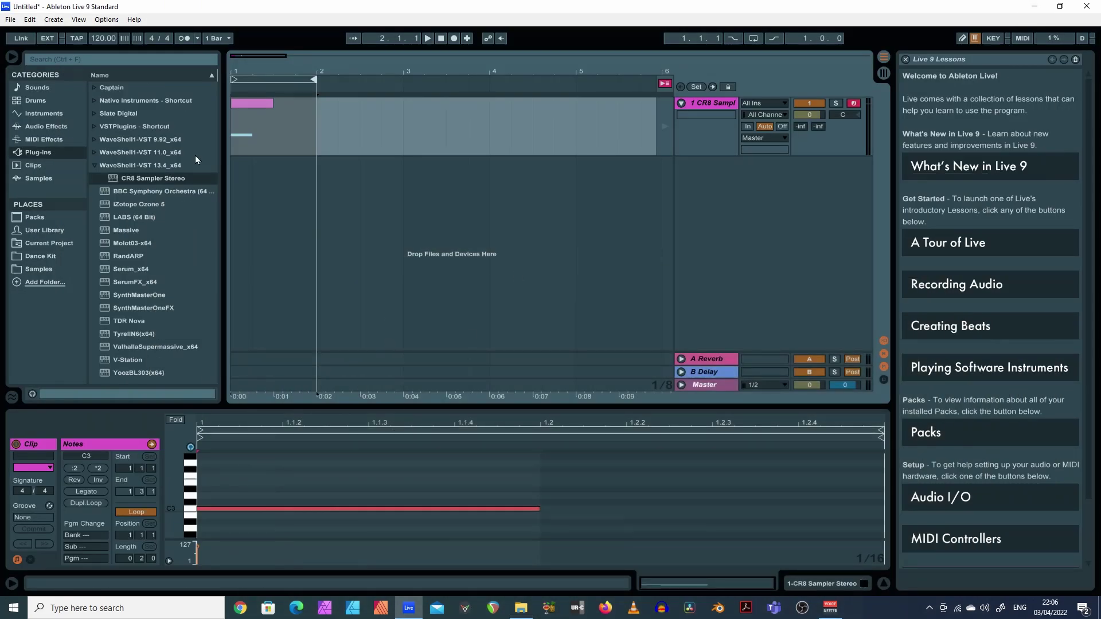
Return to Session View and reopen the CR8 Sampler plug-in window from its device.
click(884, 73)
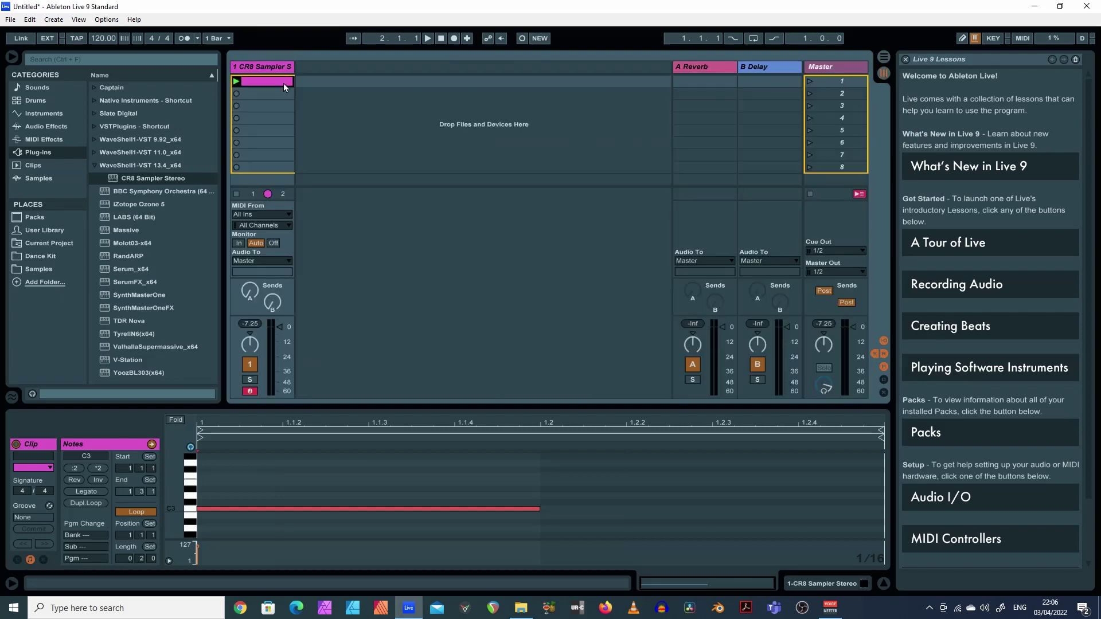
click(252, 70)
click(45, 444)
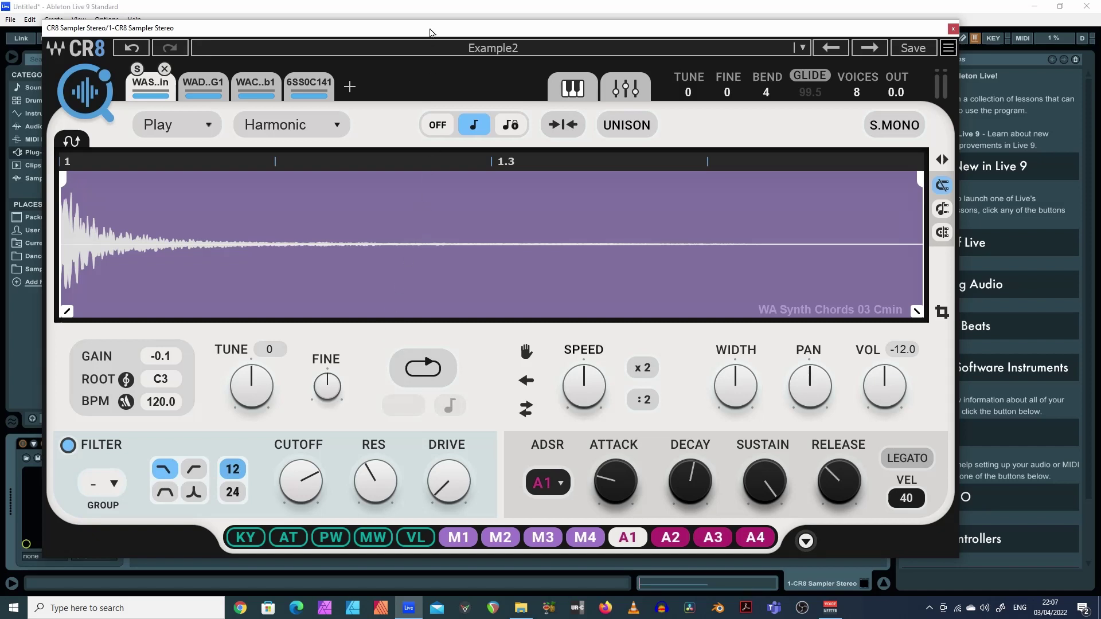
drag(431, 33, 438, 26)
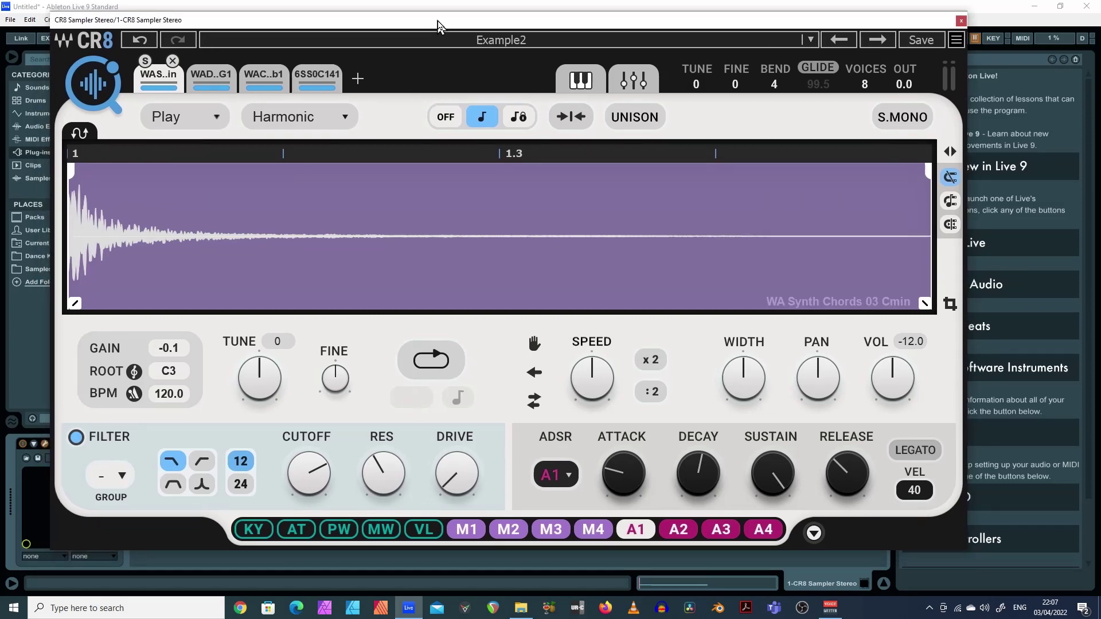